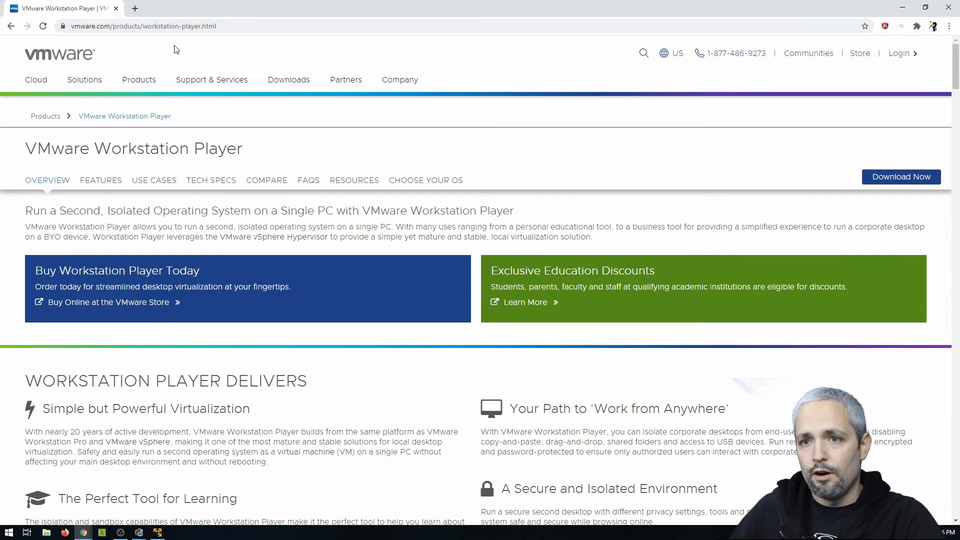
- Go to kali.org and open the Download Kali Linux page
{"action": "left_click", "coordinate": [294, 22]}
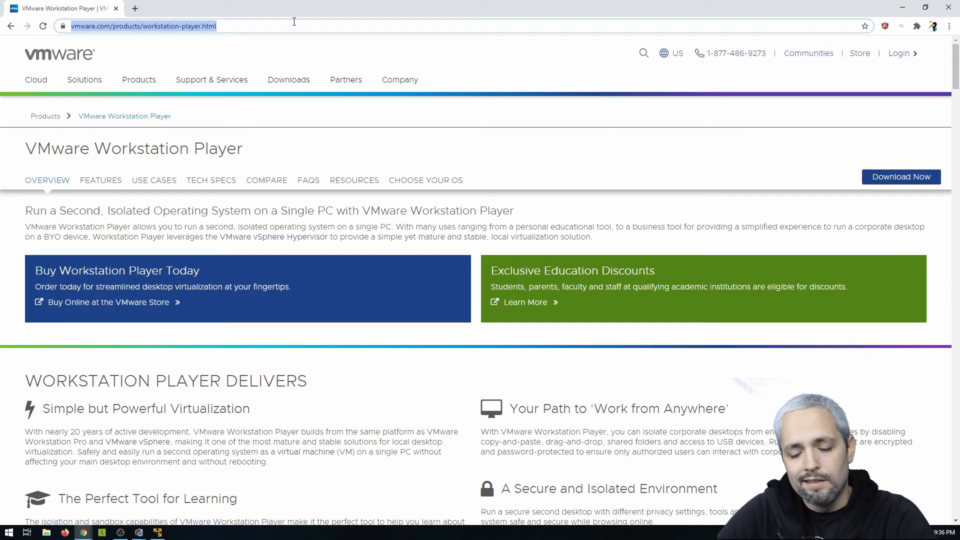
{"action": "type", "text": "kali.org"}
{"action": "key", "text": "Return"}
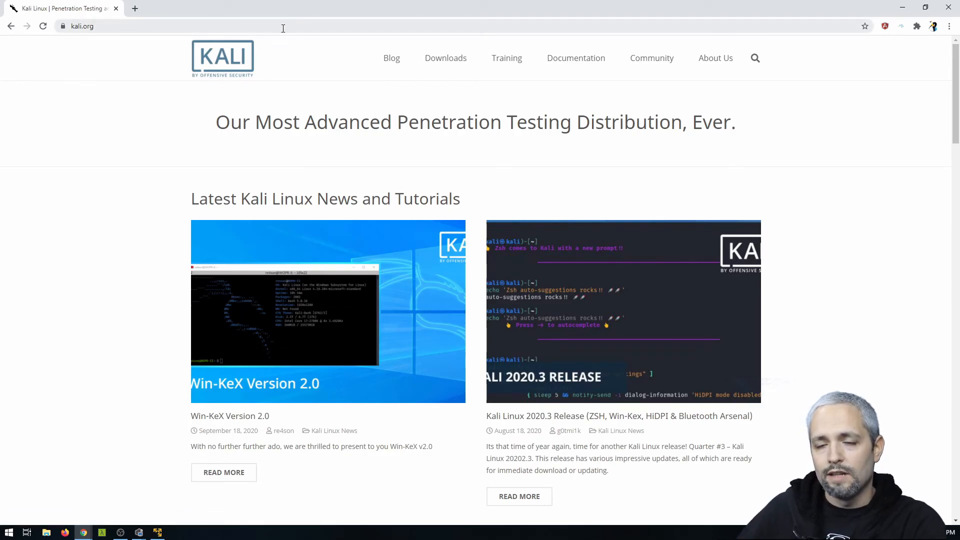
{"action": "mouse_move", "coordinate": [445, 67]}
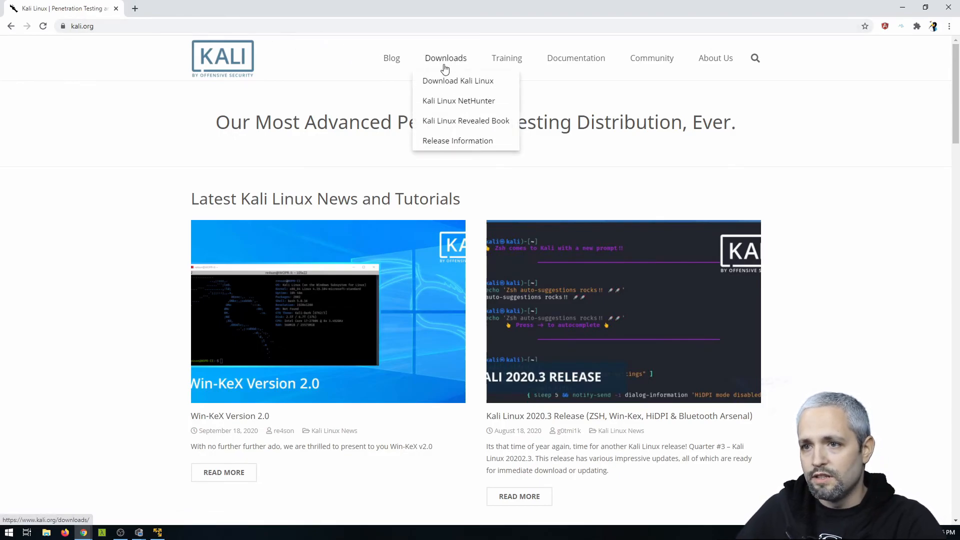
{"action": "left_click", "coordinate": [470, 87]}
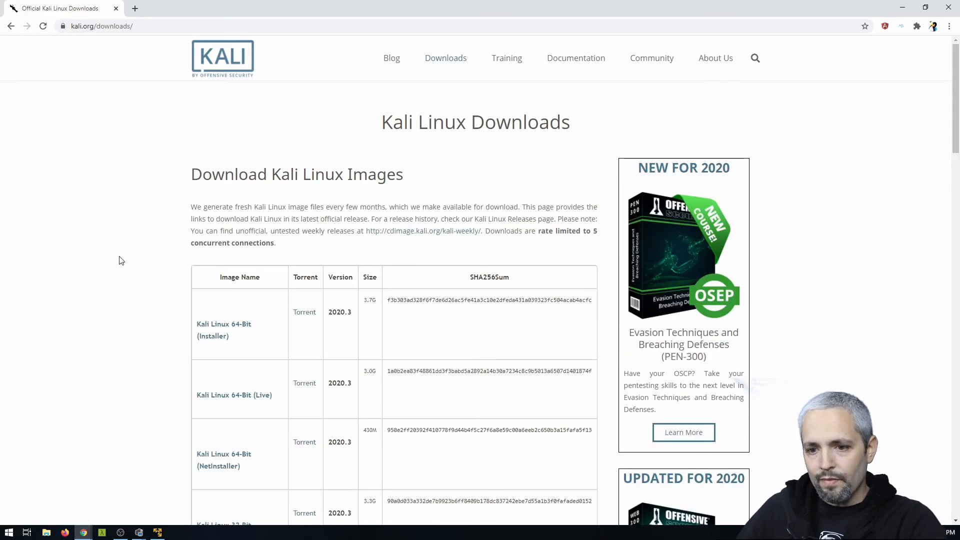
- Look through the available Kali Linux images and download the Kali Linux 64-Bit (Installer) image, version 2020.3
{"action": "scroll", "coordinate": [125, 248], "scroll_direction": "down", "scroll_amount": 3}
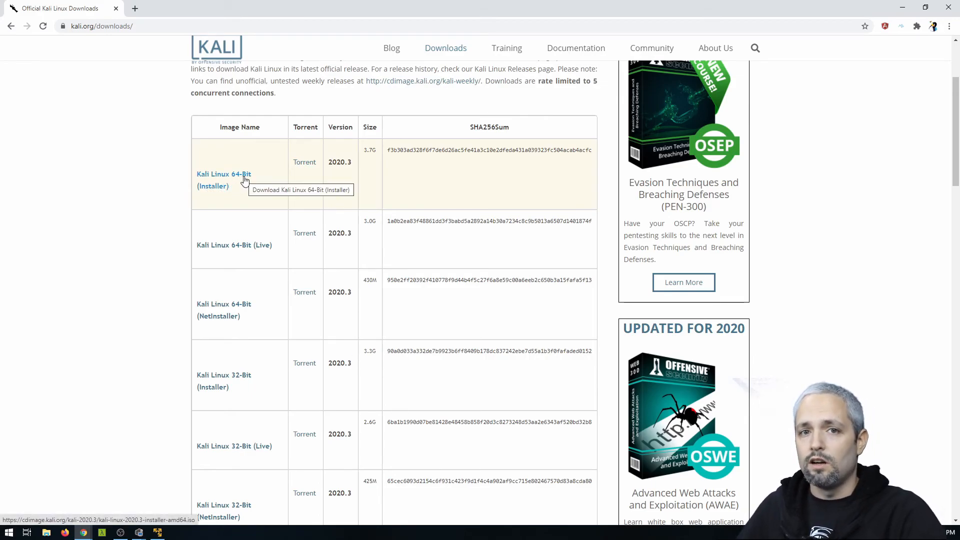
{"action": "scroll", "coordinate": [143, 201], "scroll_direction": "down", "scroll_amount": 8}
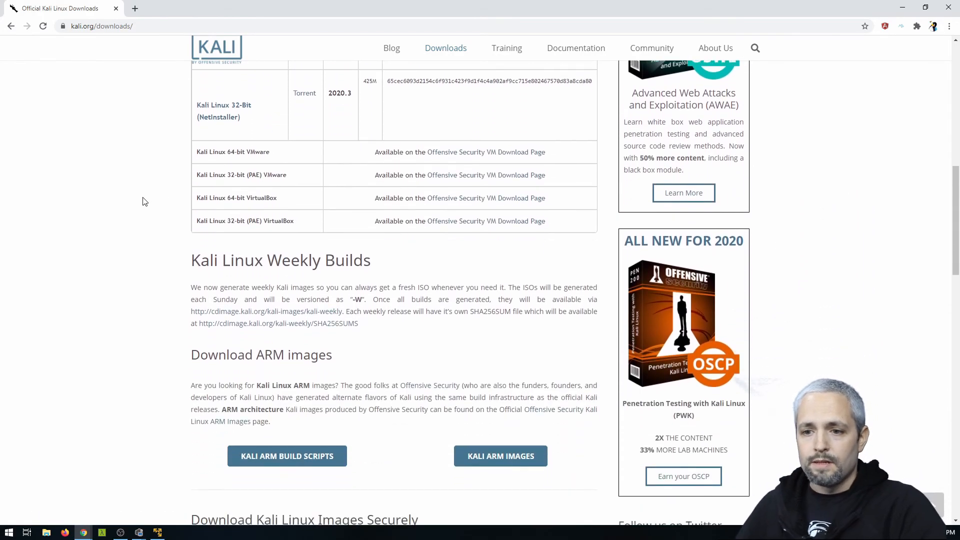
{"action": "scroll", "coordinate": [143, 201], "scroll_direction": "down", "scroll_amount": 15}
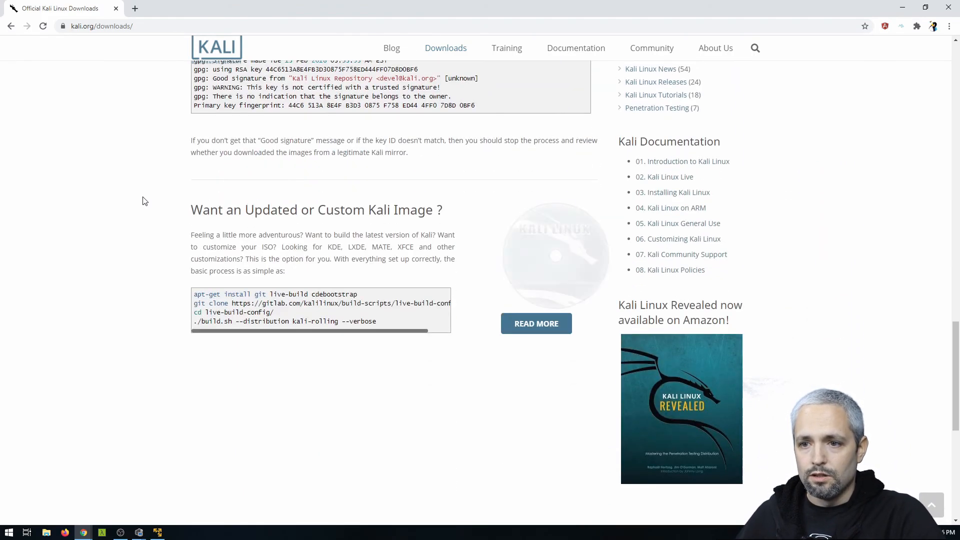
{"action": "scroll", "coordinate": [142, 201], "scroll_direction": "down", "scroll_amount": 6}
{"action": "scroll", "coordinate": [142, 199], "scroll_direction": "up", "scroll_amount": 20}
{"action": "scroll", "coordinate": [143, 208], "scroll_direction": "down", "scroll_amount": 1}
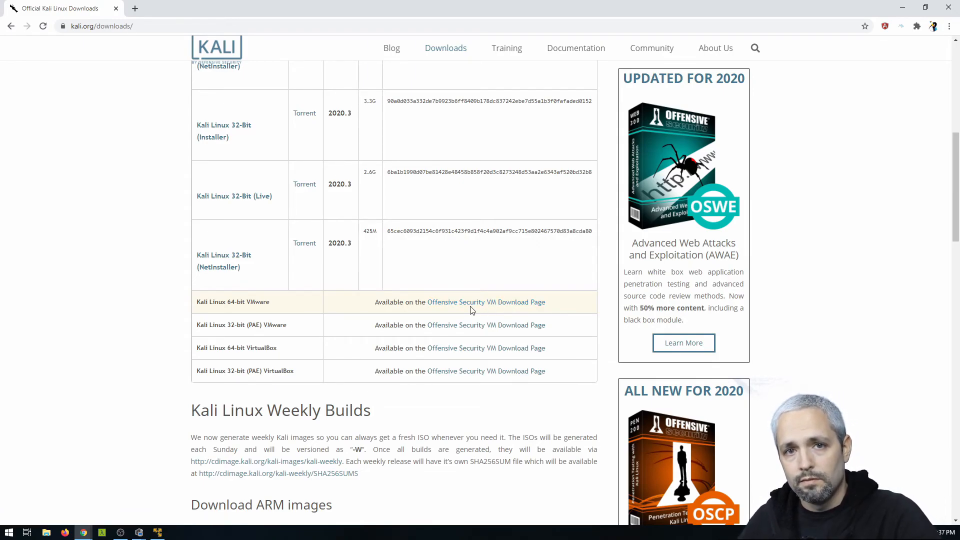
{"action": "scroll", "coordinate": [458, 311], "scroll_direction": "up", "scroll_amount": 6}
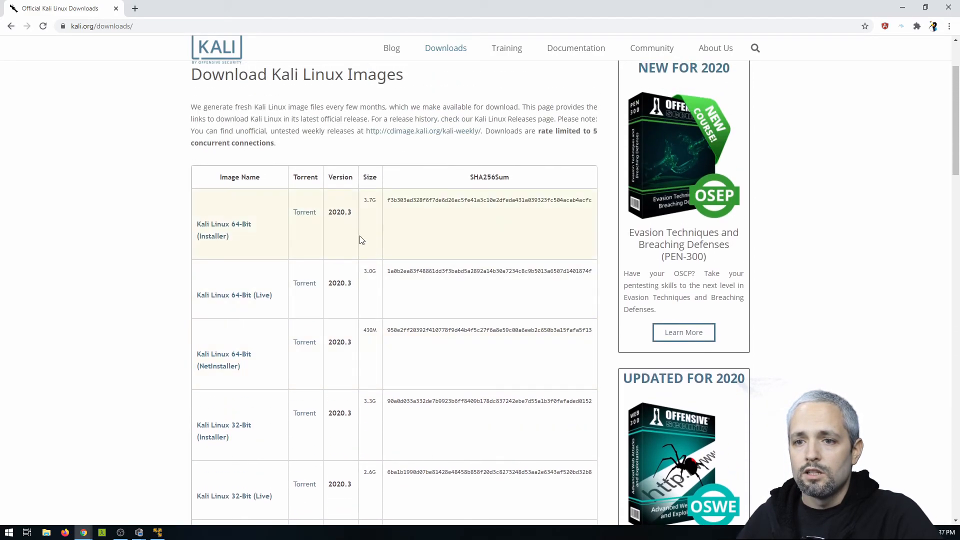
{"action": "left_click", "coordinate": [228, 229]}
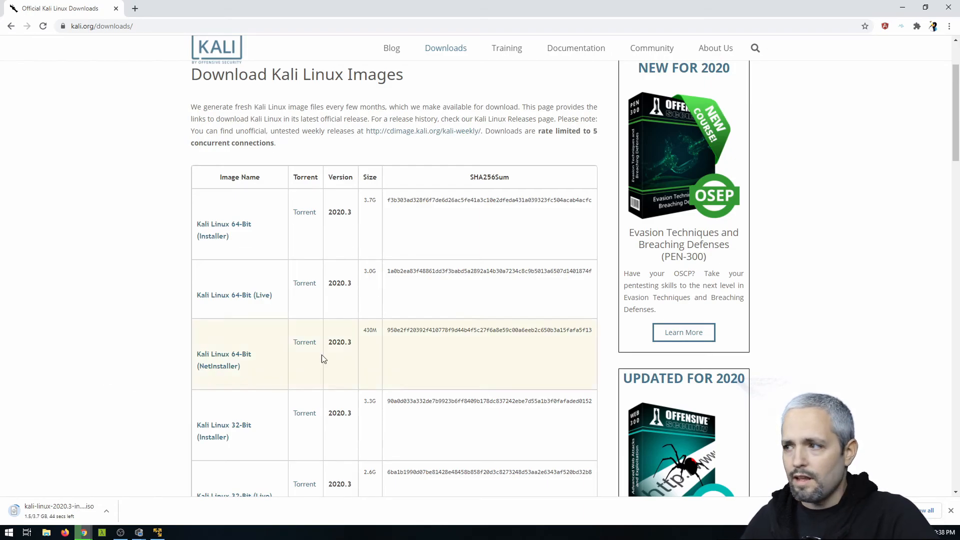
- Switch to VMware Workstation 15 Player and start a new virtual machine with the operating system to install later
{"action": "left_click_drag", "start_coordinate": [204, 102], "coordinate": [345, 98]}
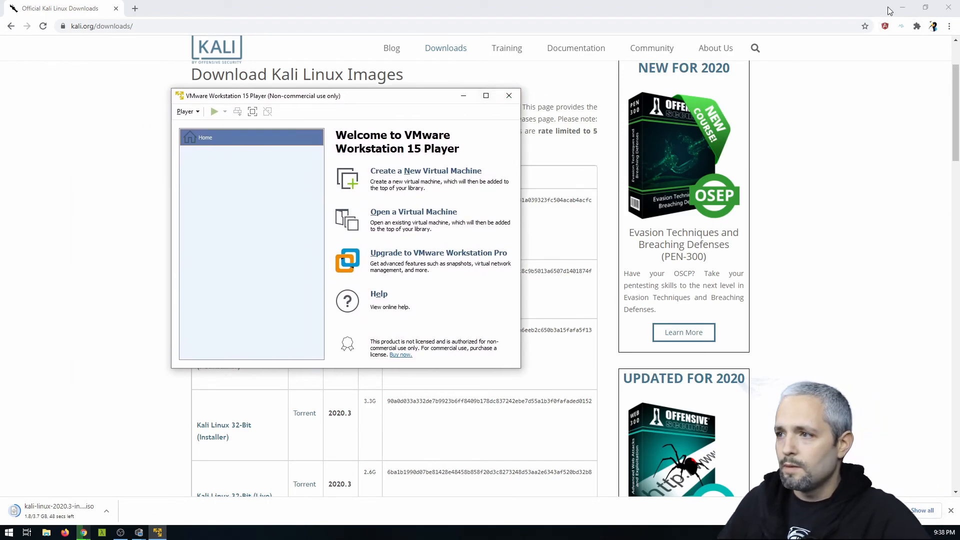
{"action": "left_click", "coordinate": [903, 7]}
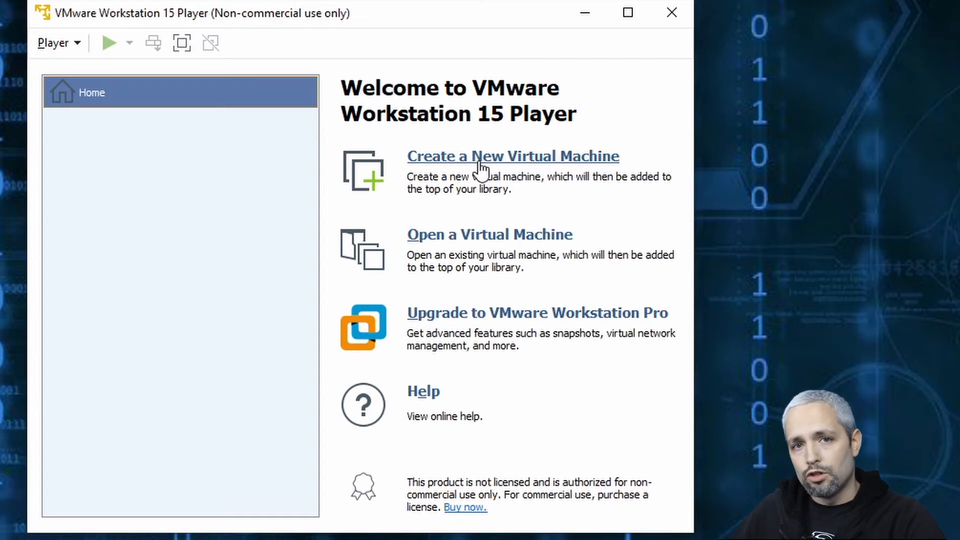
{"action": "left_click", "coordinate": [495, 165]}
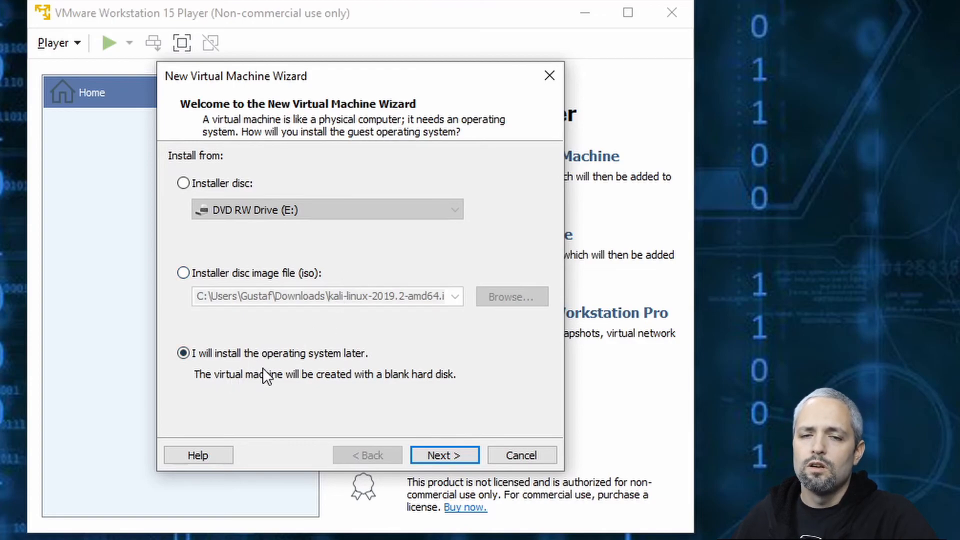
{"action": "left_click", "coordinate": [447, 455]}
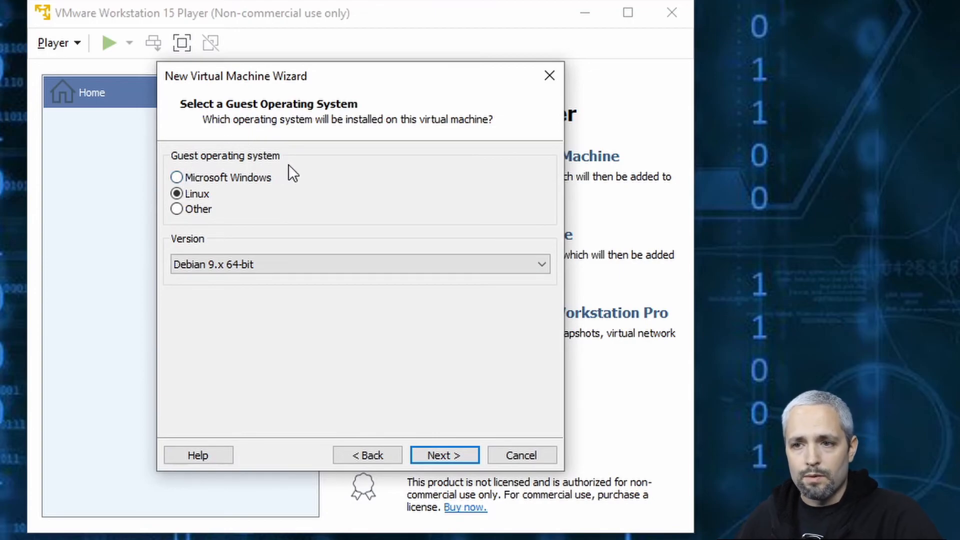
- Choose Debian 10.x 64-bit as the version of the Linux guest operating system
{"action": "left_click", "coordinate": [227, 266]}
{"action": "scroll", "coordinate": [240, 270], "scroll_direction": "up", "scroll_amount": 3}
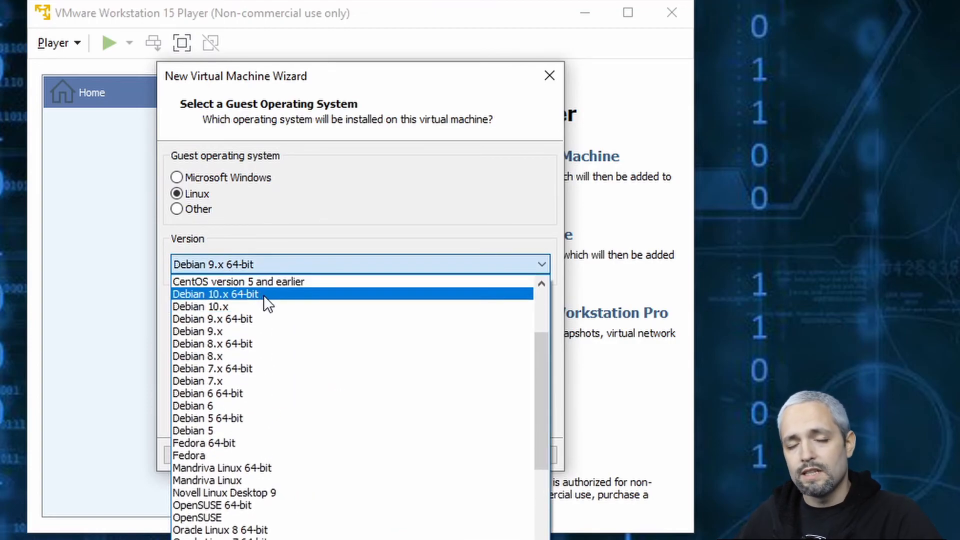
{"action": "left_click", "coordinate": [263, 295]}
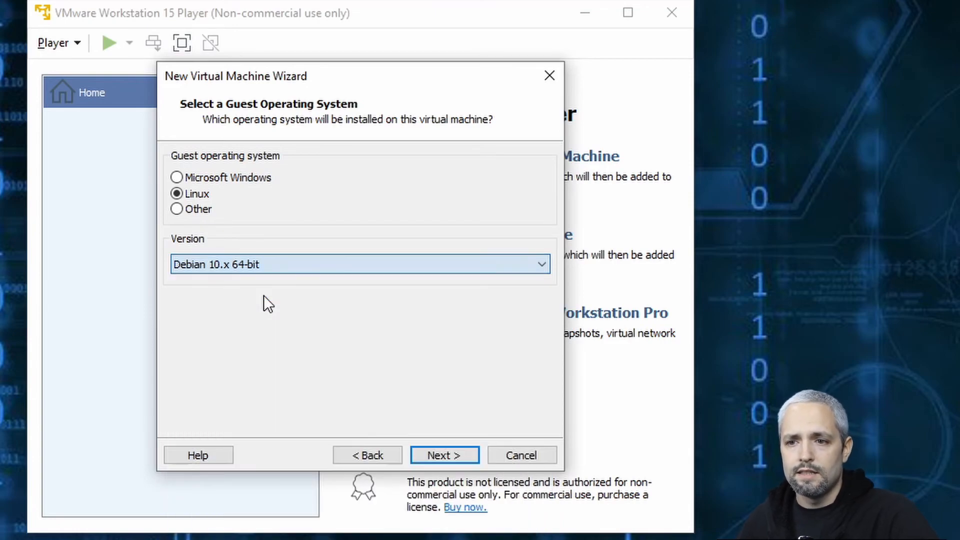
{"action": "left_click", "coordinate": [451, 456]}
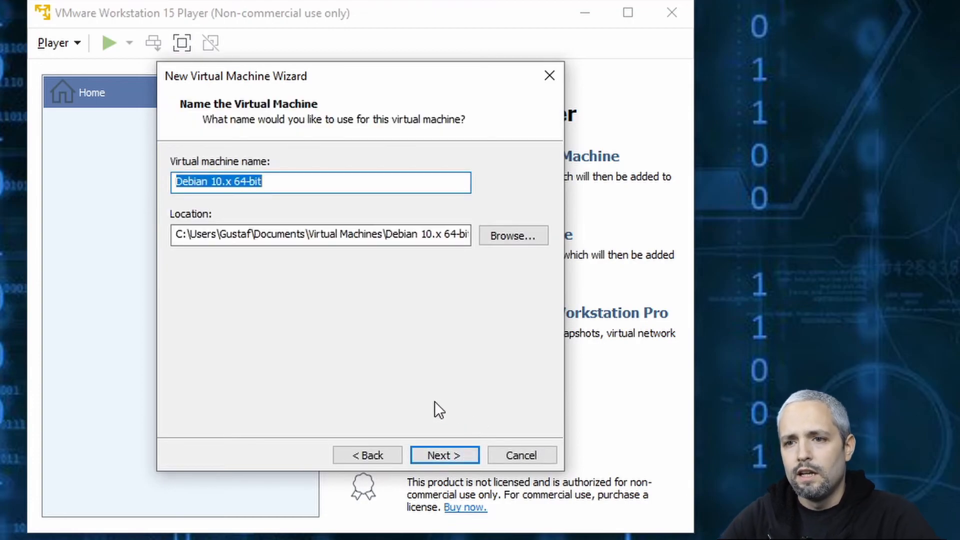
- Name the virtual machine Kali and accept a 20 GB maximum disk size split into multiple files
{"action": "type", "text": "Kali"}
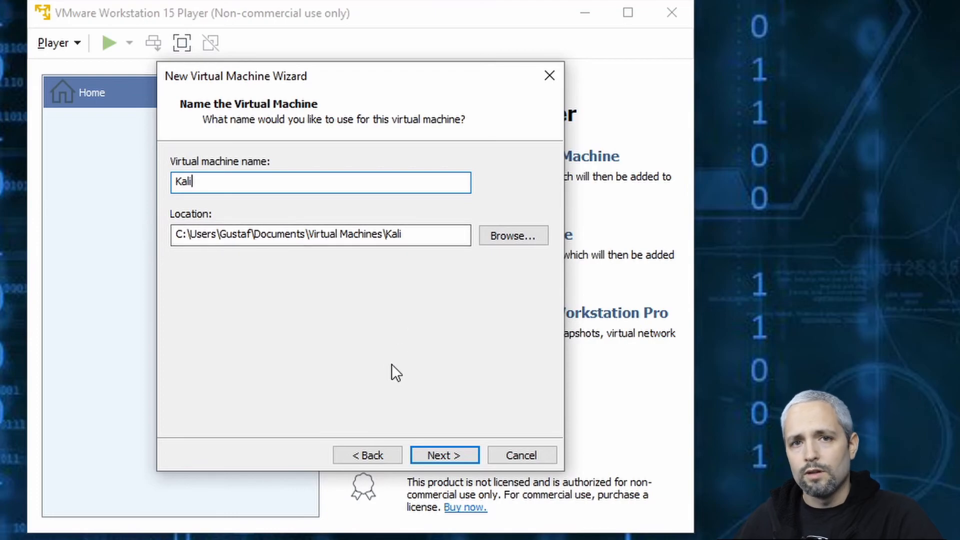
{"action": "left_click", "coordinate": [449, 456]}
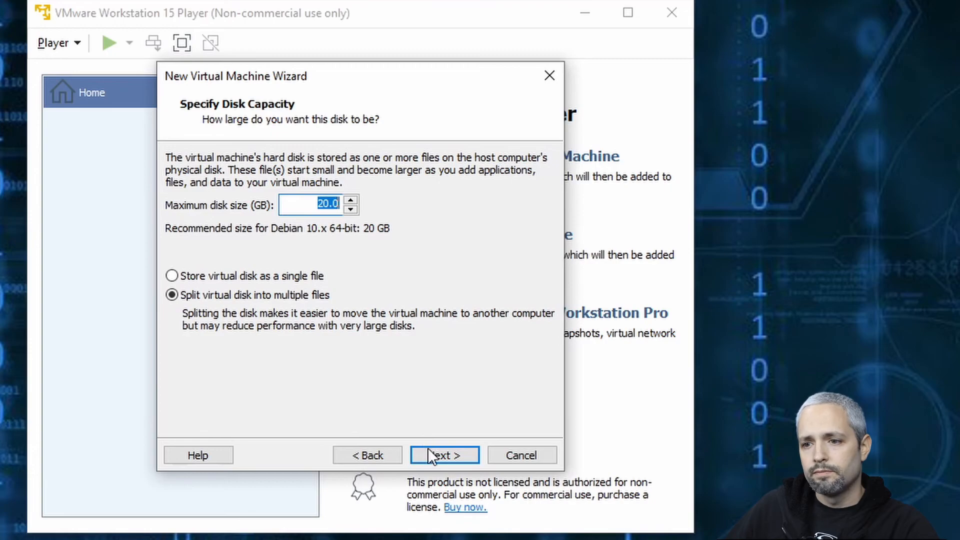
{"action": "left_click", "coordinate": [457, 455]}
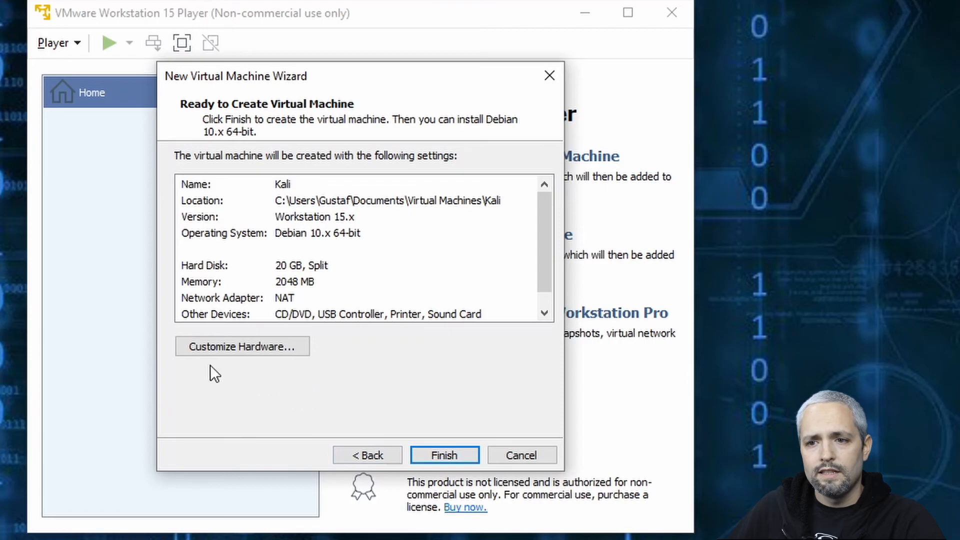
- Customize the virtual machine's hardware by removing the printer device
{"action": "left_click", "coordinate": [247, 348]}
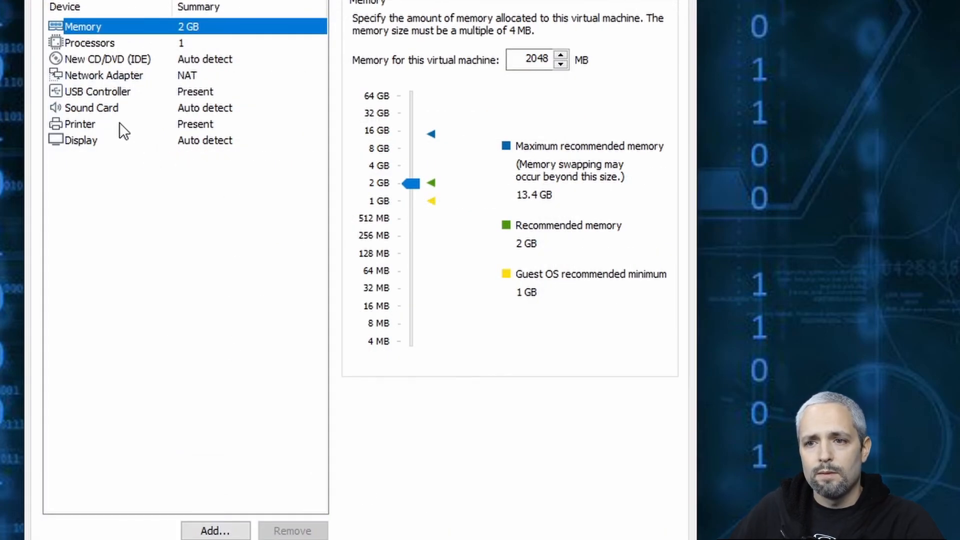
{"action": "left_click", "coordinate": [121, 129]}
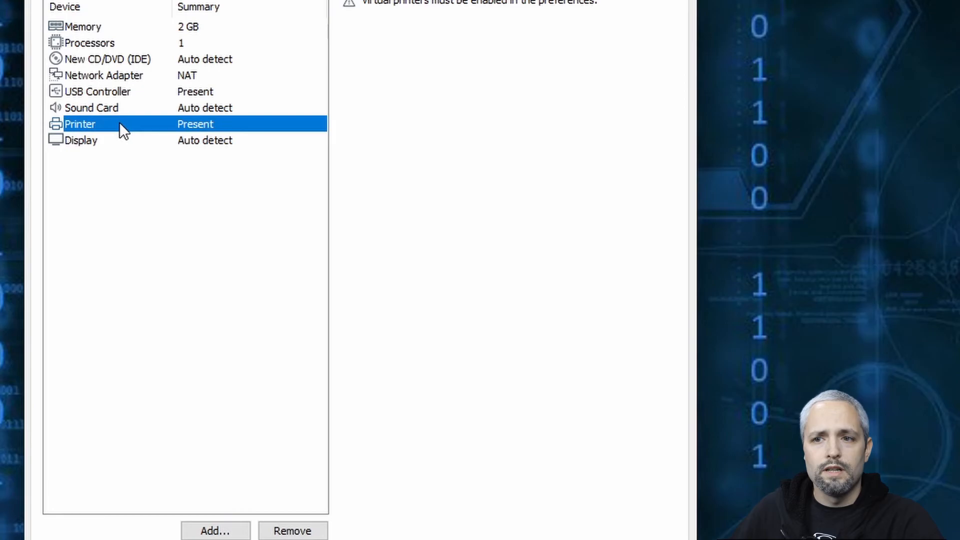
{"action": "left_click", "coordinate": [295, 530]}
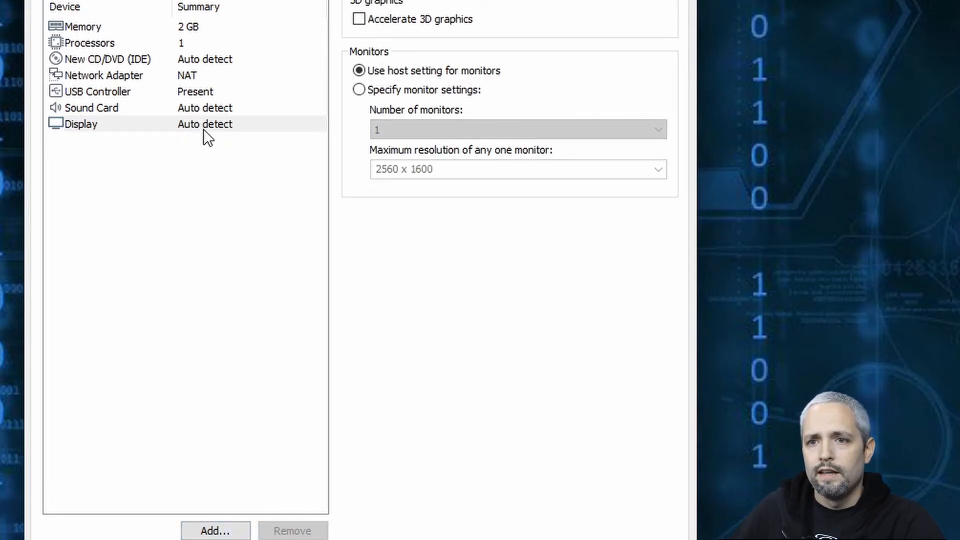
- Set the memory for the virtual machine to 4096 MB
{"action": "left_click", "coordinate": [224, 28]}
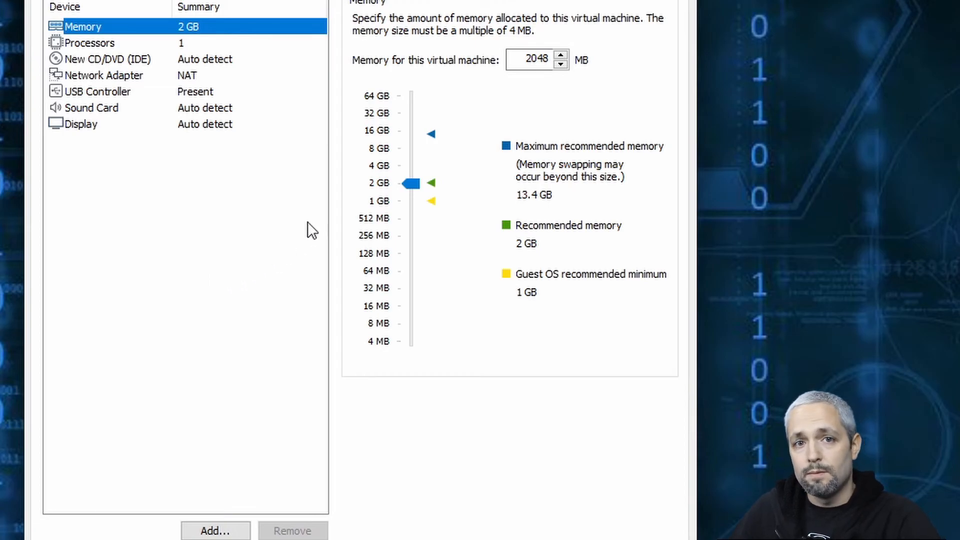
{"action": "double_click", "coordinate": [536, 59]}
{"action": "type", "text": "4096"}
{"action": "key", "text": "Tab"}
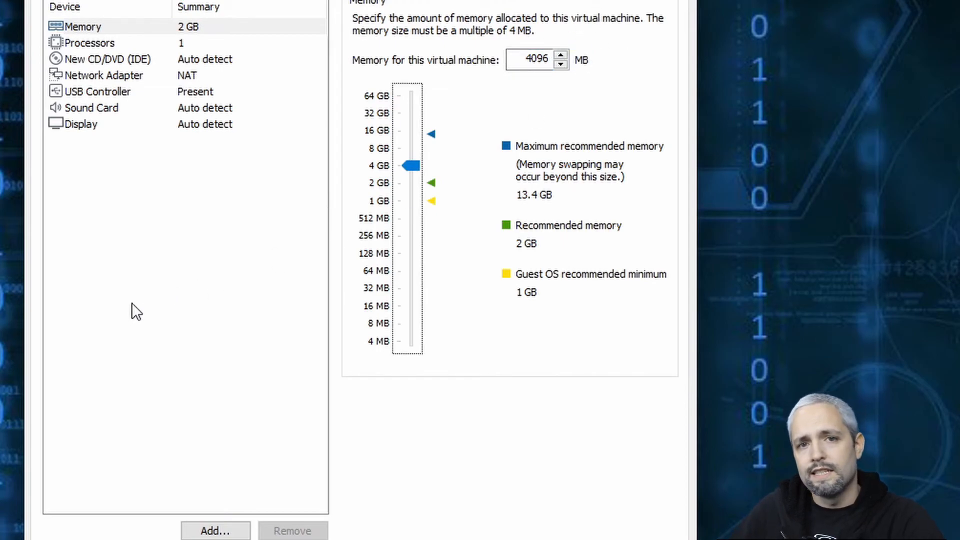
- Set the number of processor cores to 2
{"action": "left_click", "coordinate": [209, 44]}
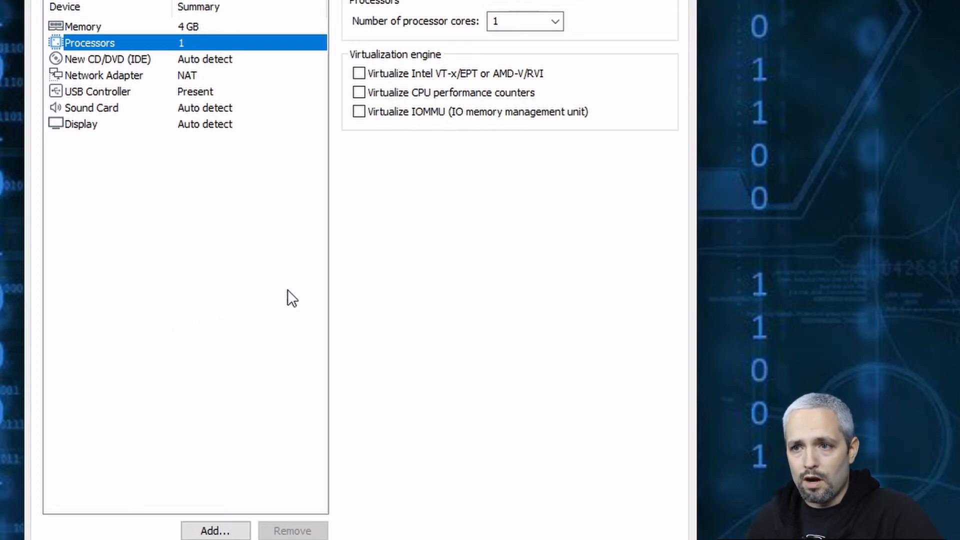
{"action": "left_click", "coordinate": [555, 20]}
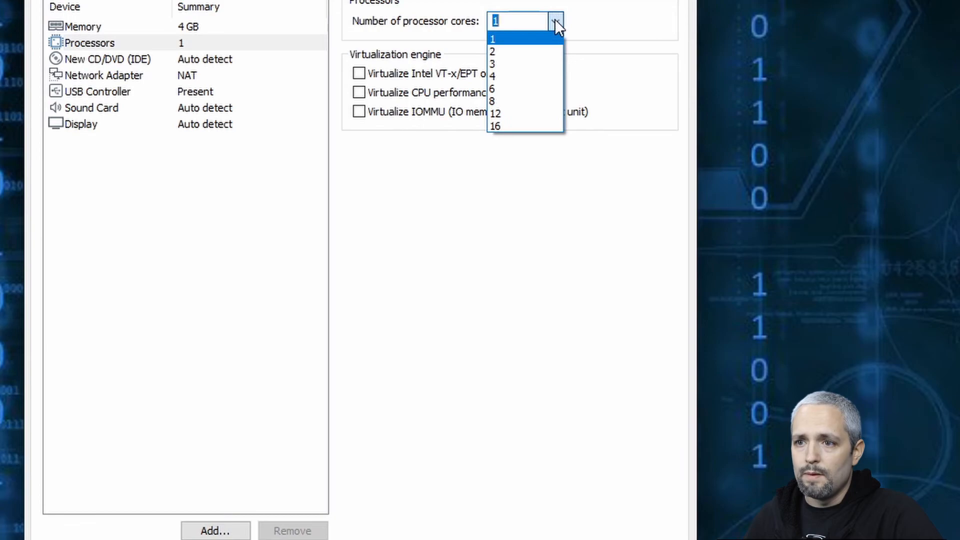
{"action": "left_click", "coordinate": [529, 52]}
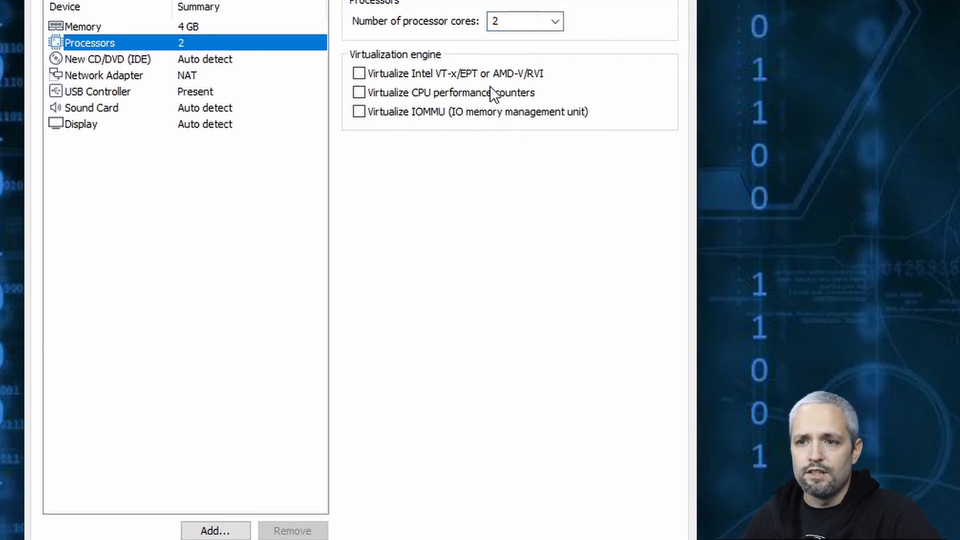
- Set the virtual CD/DVD drive to use the ISO image kali-linux-2020.3-installer-amd64.iso from Downloads
{"action": "left_click", "coordinate": [113, 60]}
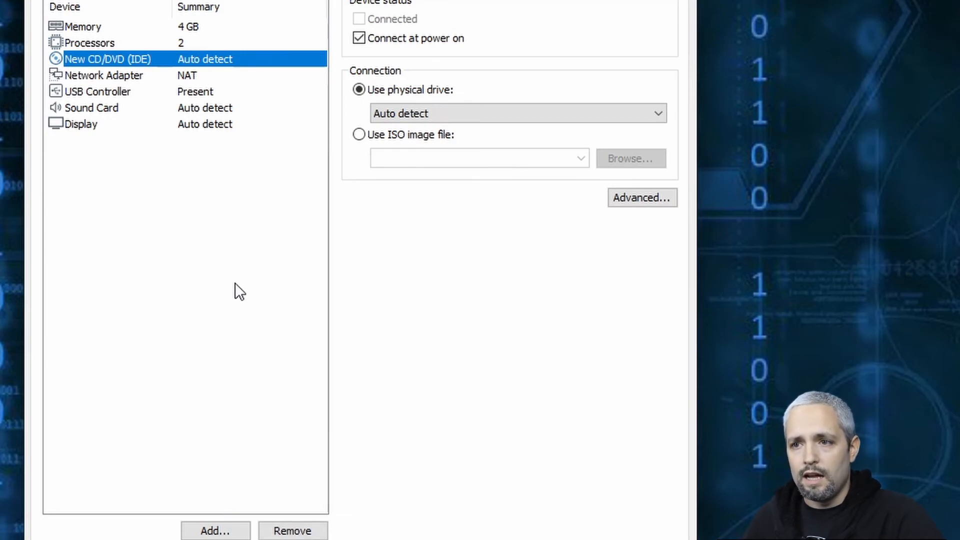
{"action": "left_click", "coordinate": [362, 137]}
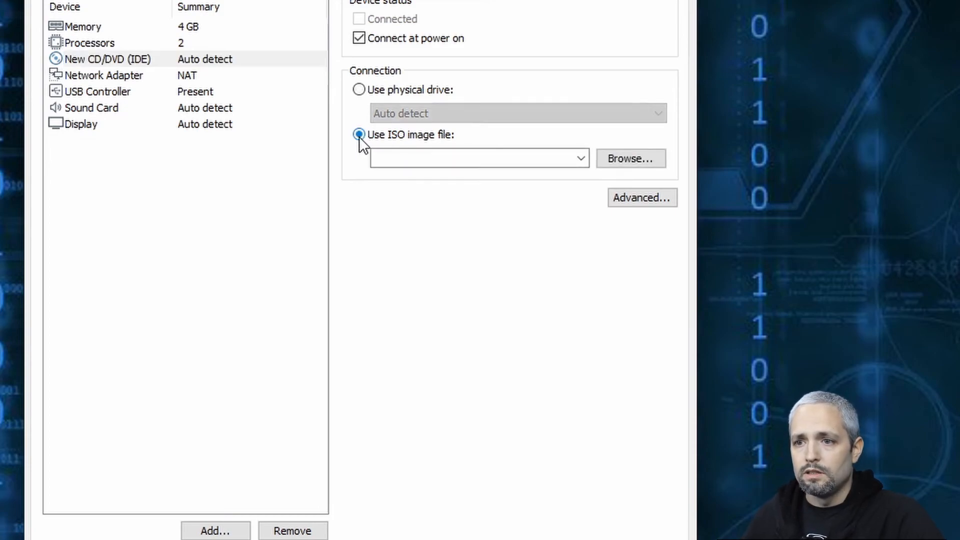
{"action": "left_click", "coordinate": [635, 154]}
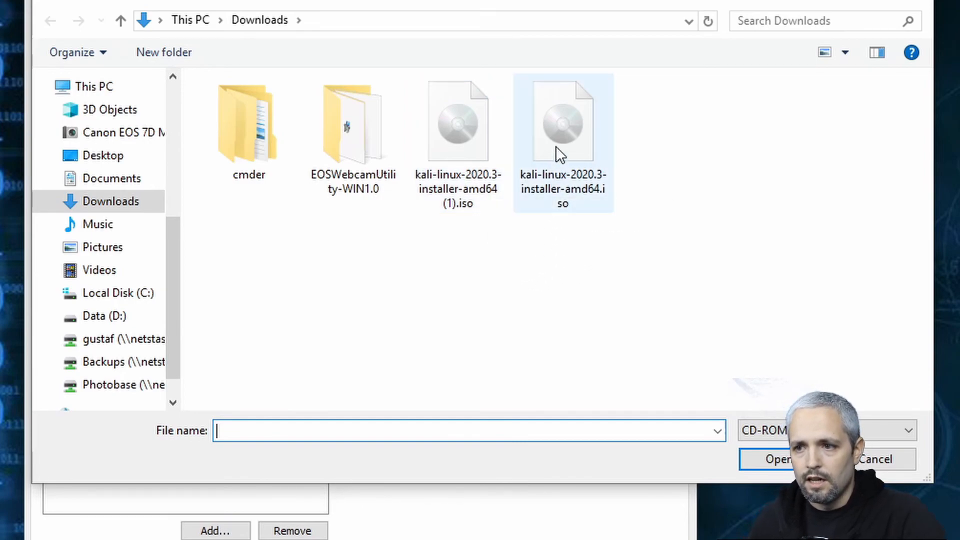
{"action": "double_click", "coordinate": [578, 115]}
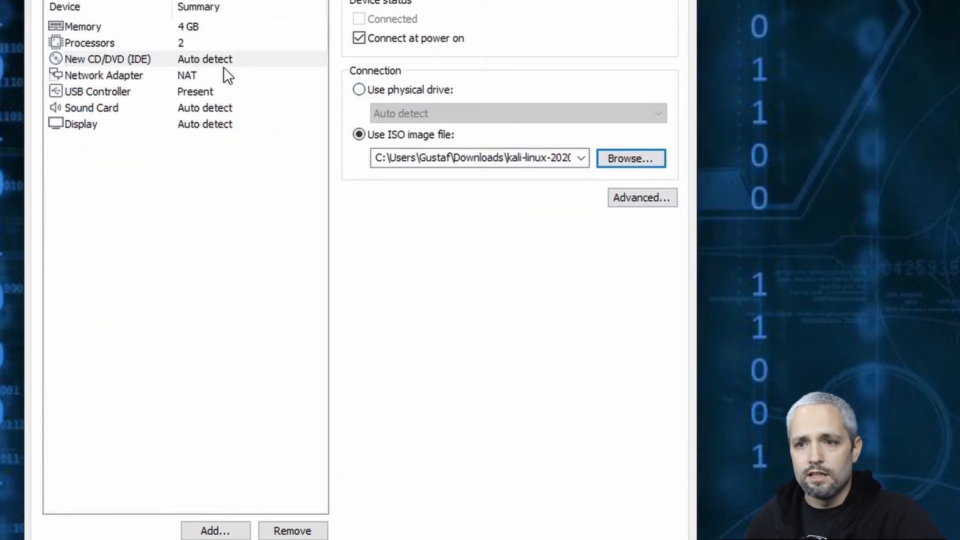
- Check the network adapter settings, keep NAT, and finish creating the virtual machine
{"action": "left_click", "coordinate": [197, 79]}
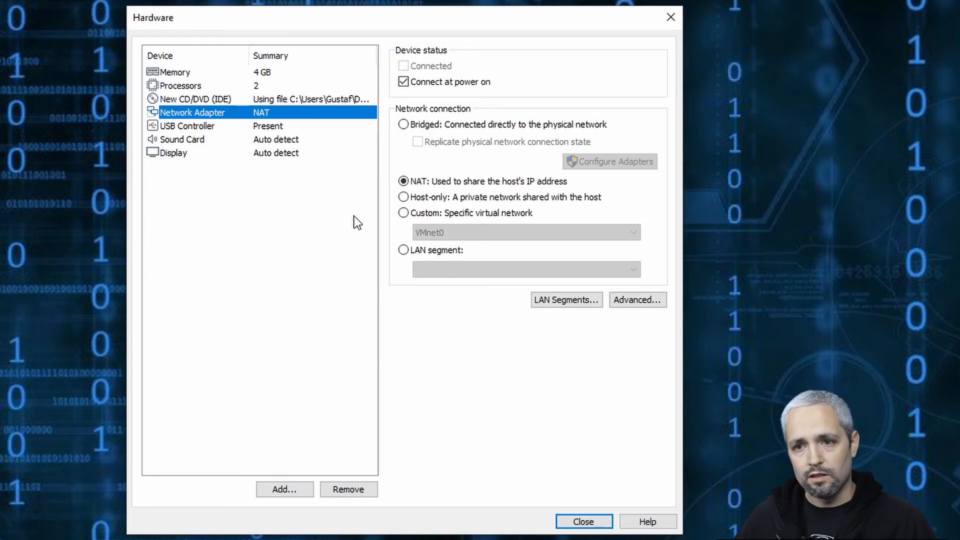
{"action": "left_click", "coordinate": [584, 523]}
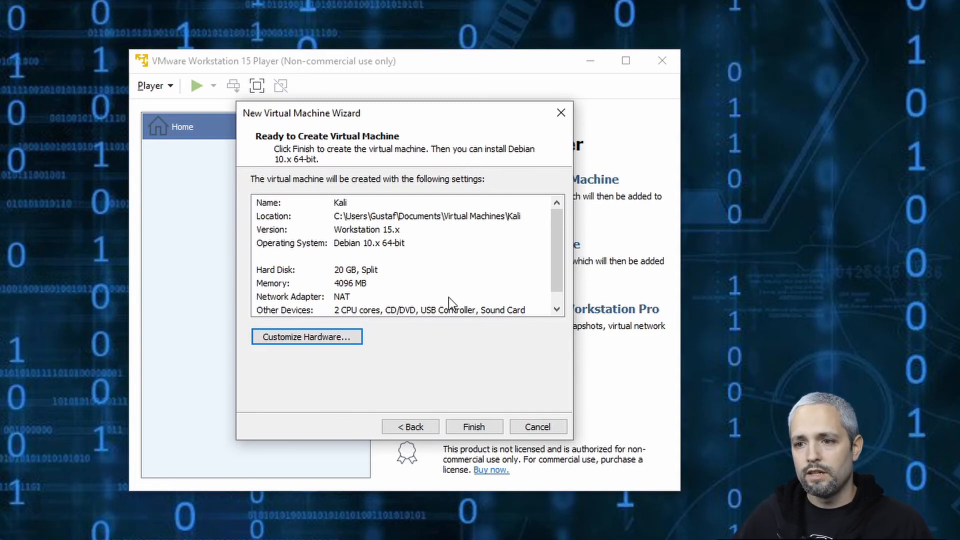
{"action": "left_click", "coordinate": [484, 424]}
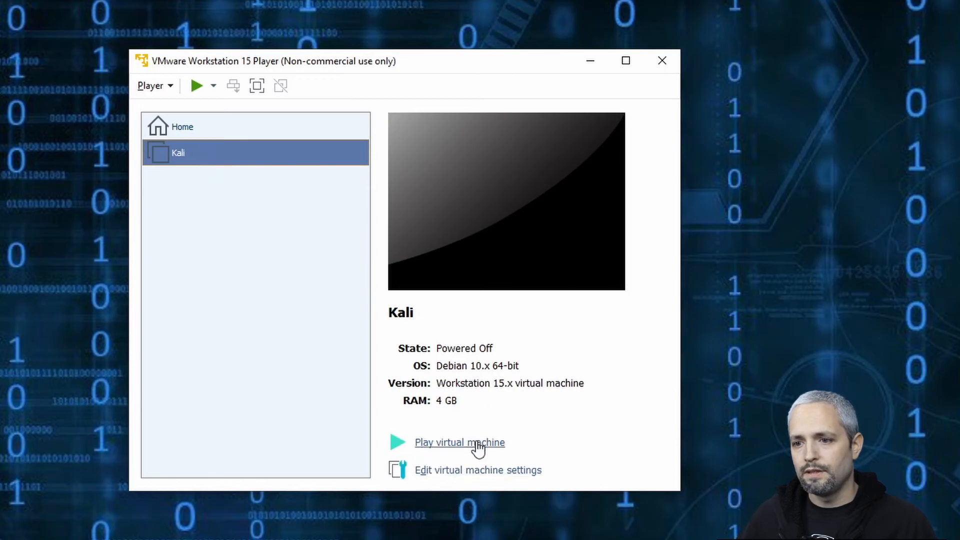
- Power on the Kali virtual machine and start the graphical install from the boot options
{"action": "left_click", "coordinate": [458, 444]}
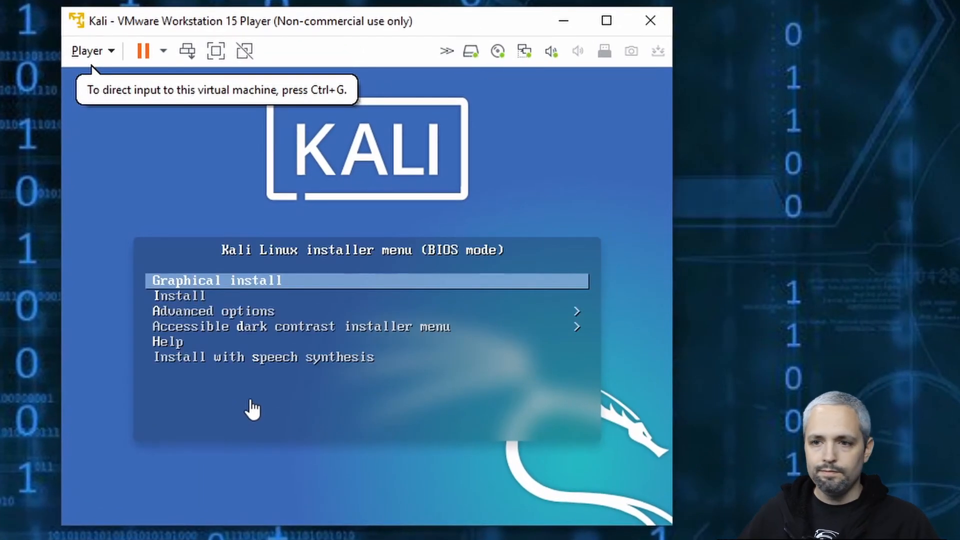
{"action": "left_click", "coordinate": [241, 440]}
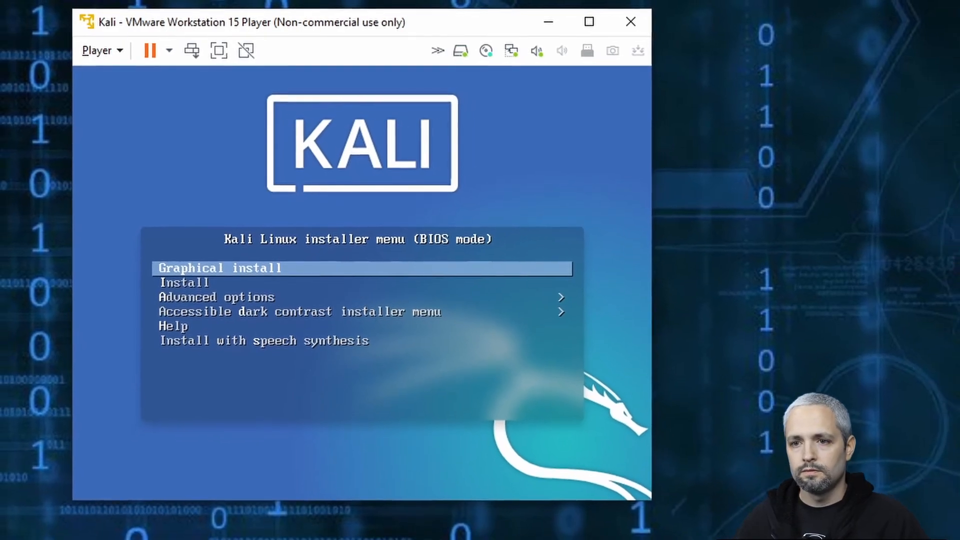
{"action": "key", "text": "Return"}
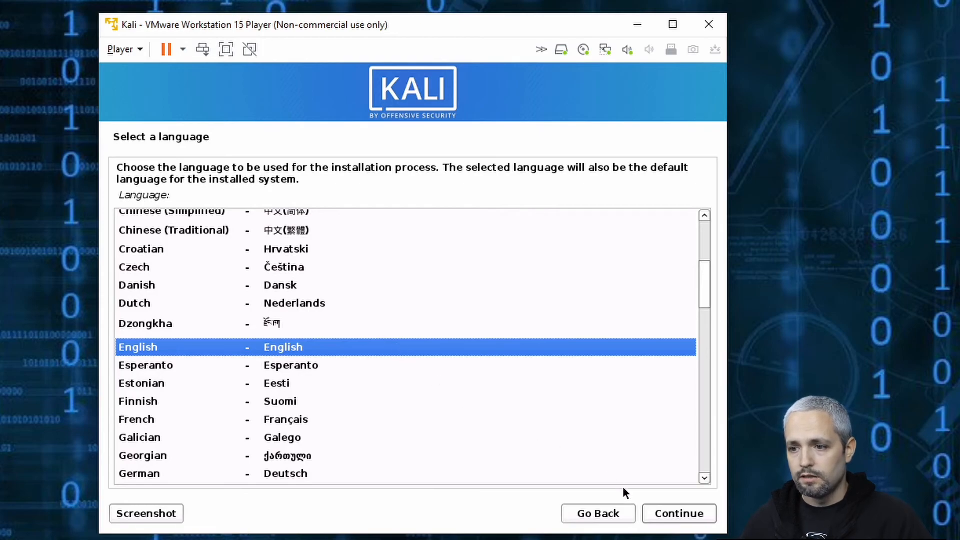
- Keep English as the installer language, United States as the location and American English as the keymap
{"action": "left_click", "coordinate": [674, 517]}
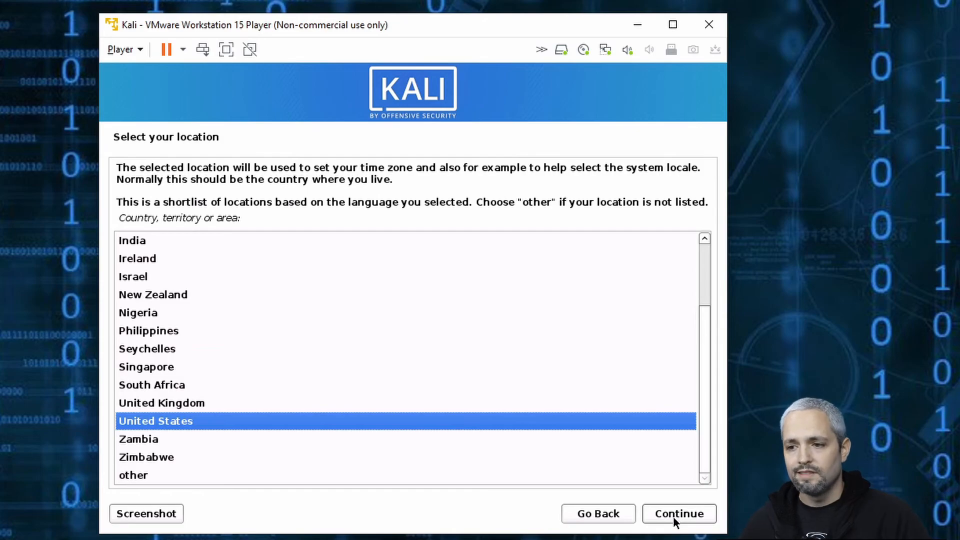
{"action": "left_click", "coordinate": [674, 517]}
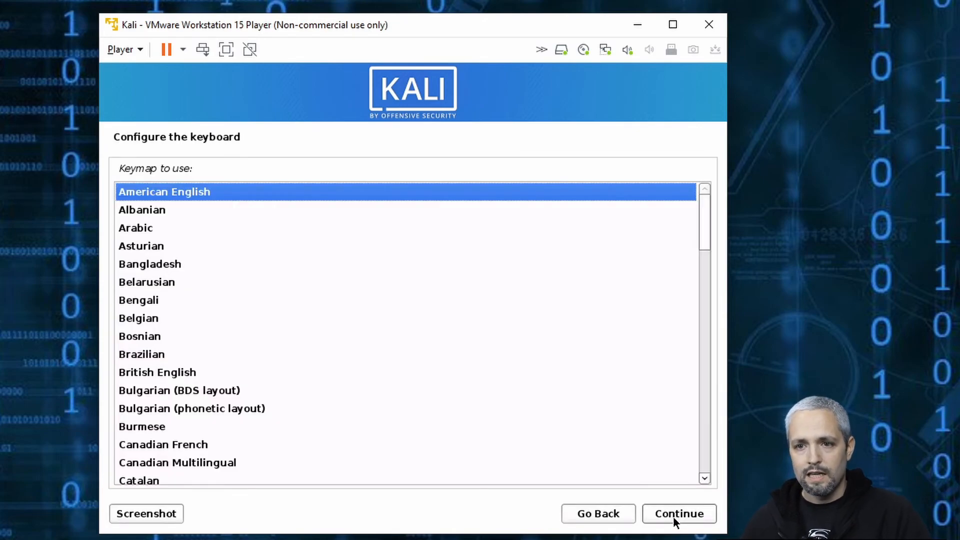
{"action": "left_click", "coordinate": [674, 517]}
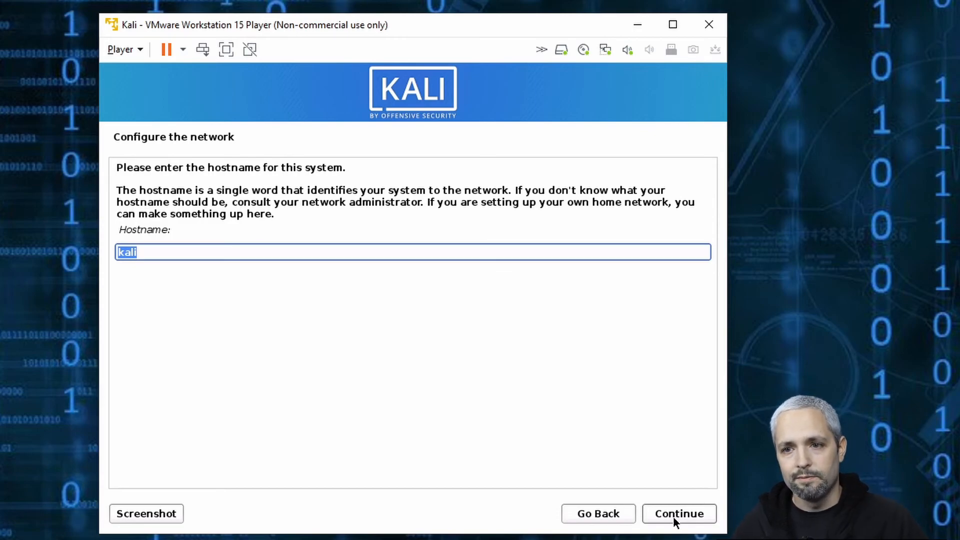
- Keep the hostname kali and leave the domain name blank
{"action": "left_click", "coordinate": [673, 518]}
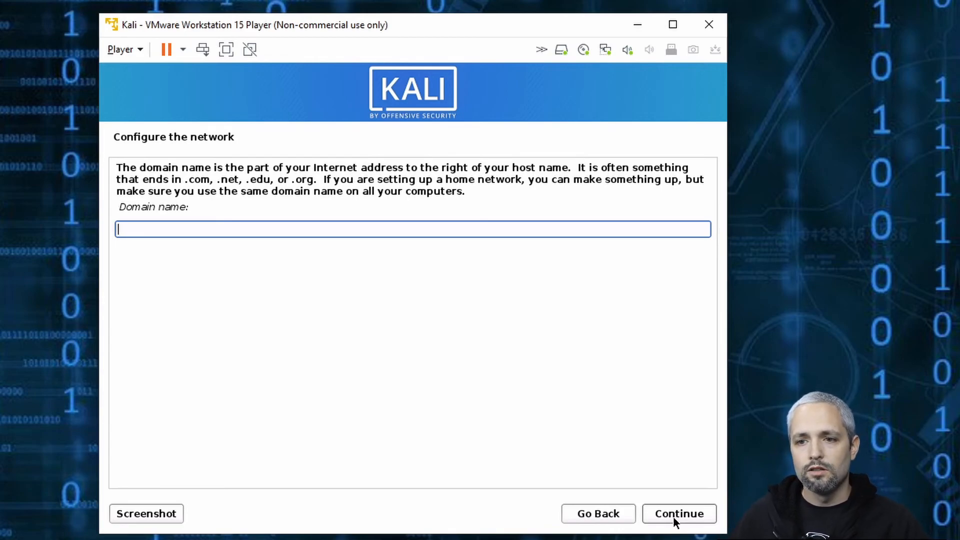
{"action": "left_click", "coordinate": [673, 517]}
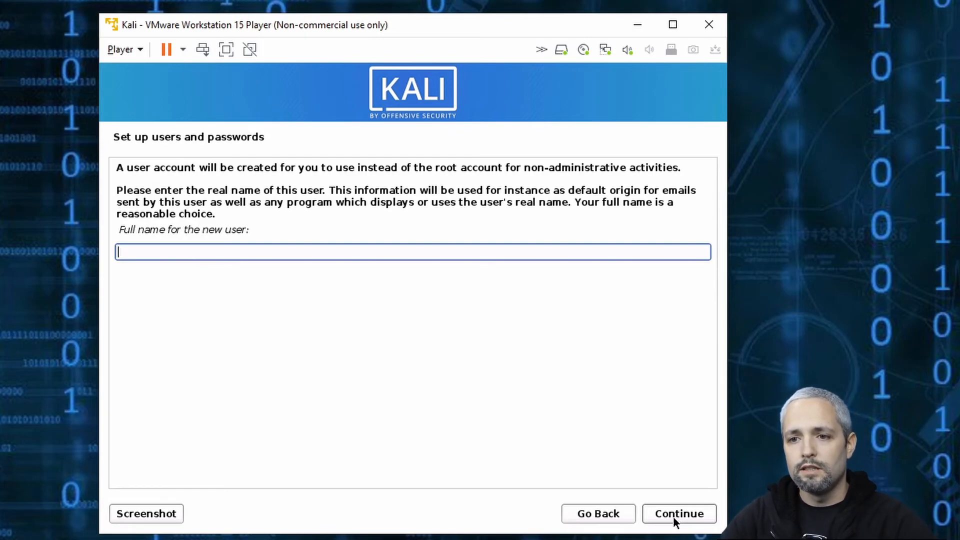
- Enter the new user's full name and set the account username to cluelessguru
{"action": "type", "text": "Clue"}
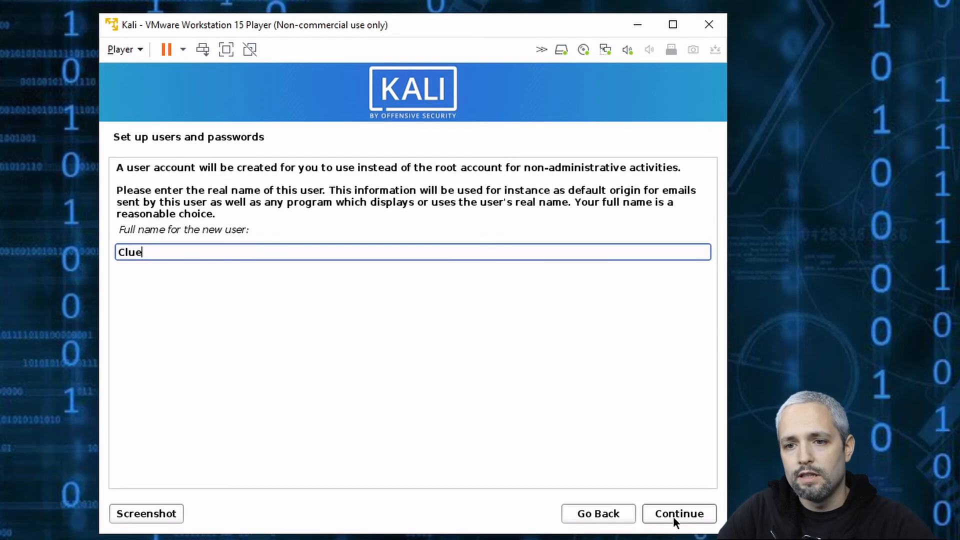
{"action": "type", "text": "less Guru"}
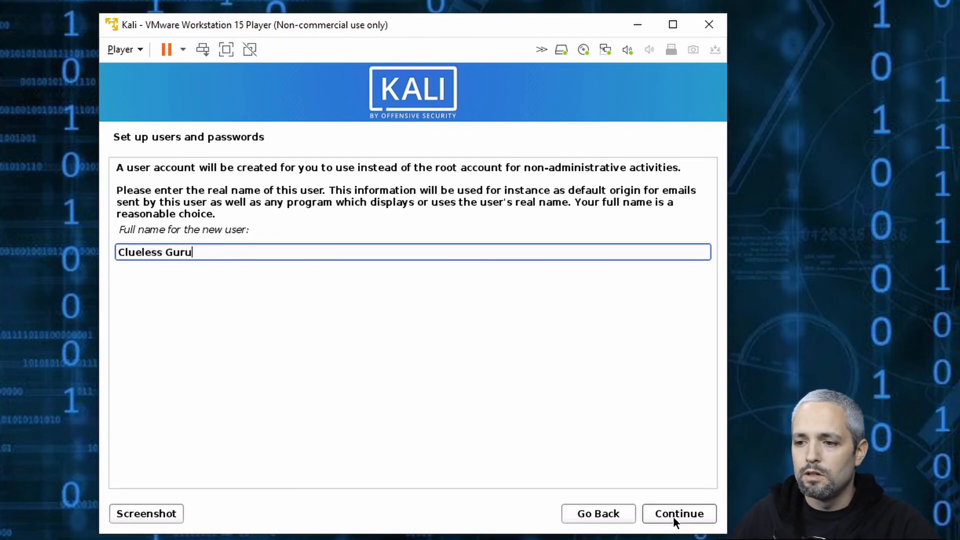
{"action": "left_click", "coordinate": [673, 517]}
{"action": "key", "text": "End"}
{"action": "type", "text": "guru"}
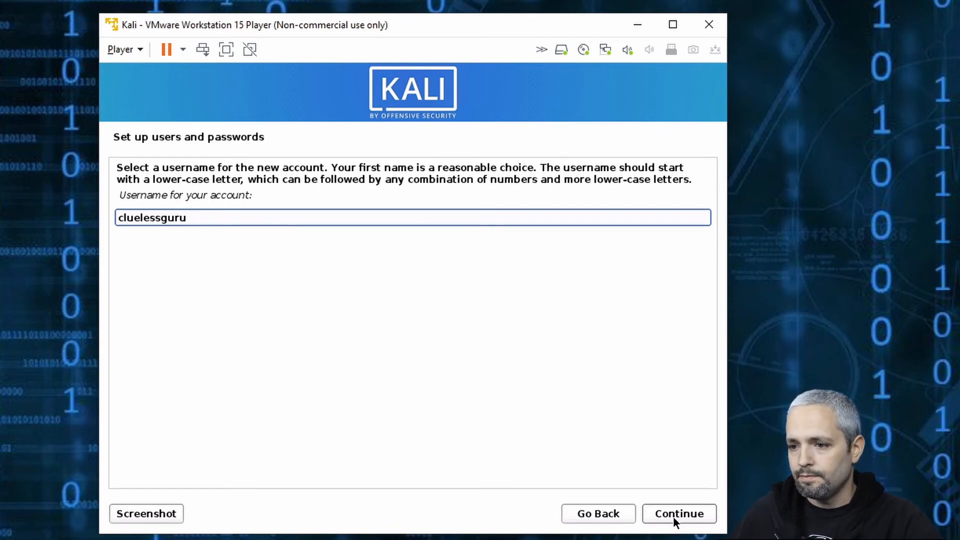
{"action": "left_click", "coordinate": [673, 517]}
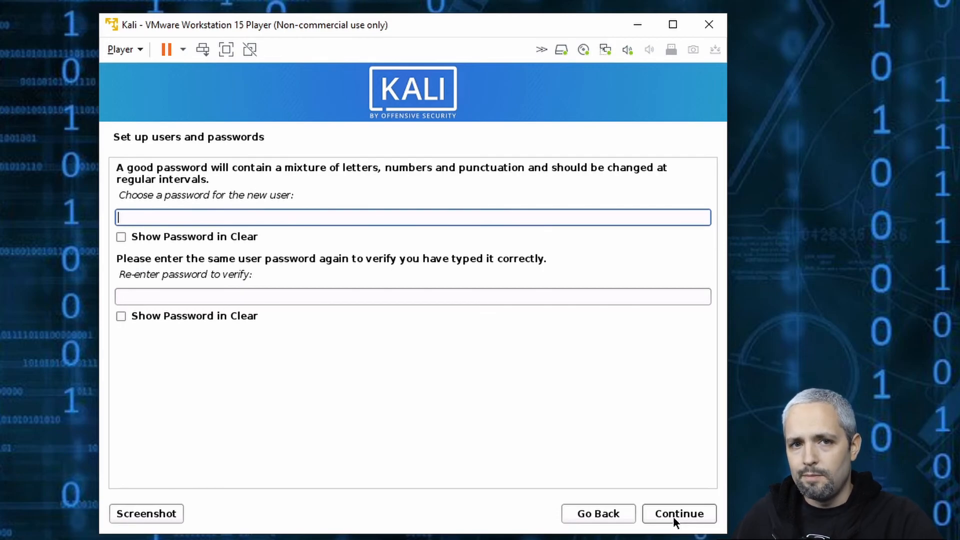
- Enter and verify the new user's account password, and keep the Central time zone
{"action": "type", "text": "**********"}
{"action": "key", "text": "Tab"}
{"action": "key", "text": "Tab"}
{"action": "type", "text": "**********"}
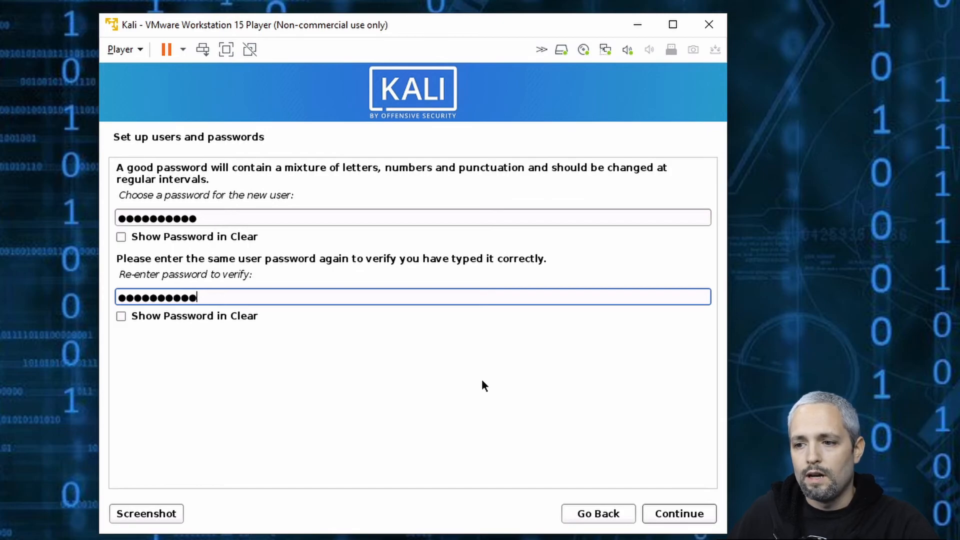
{"action": "left_click", "coordinate": [701, 517]}
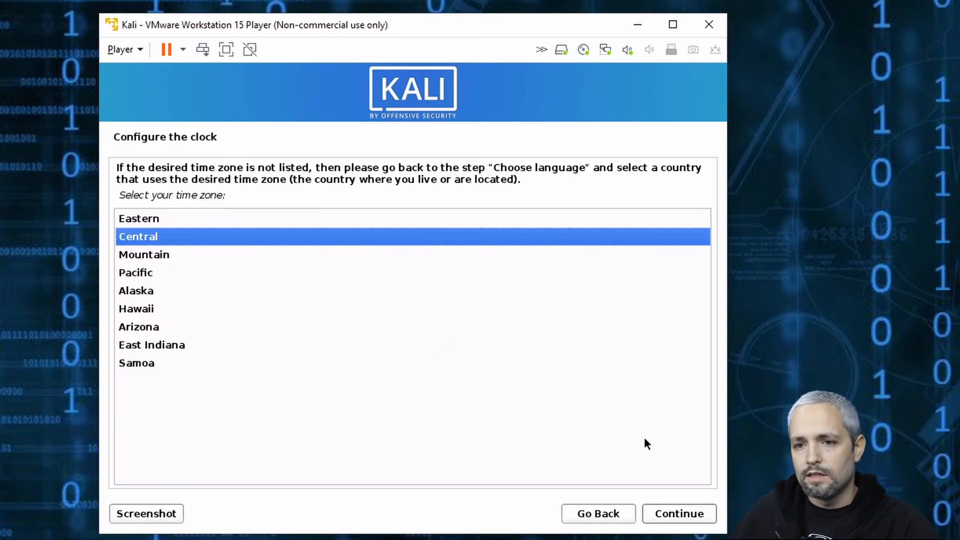
{"action": "left_click", "coordinate": [689, 520]}
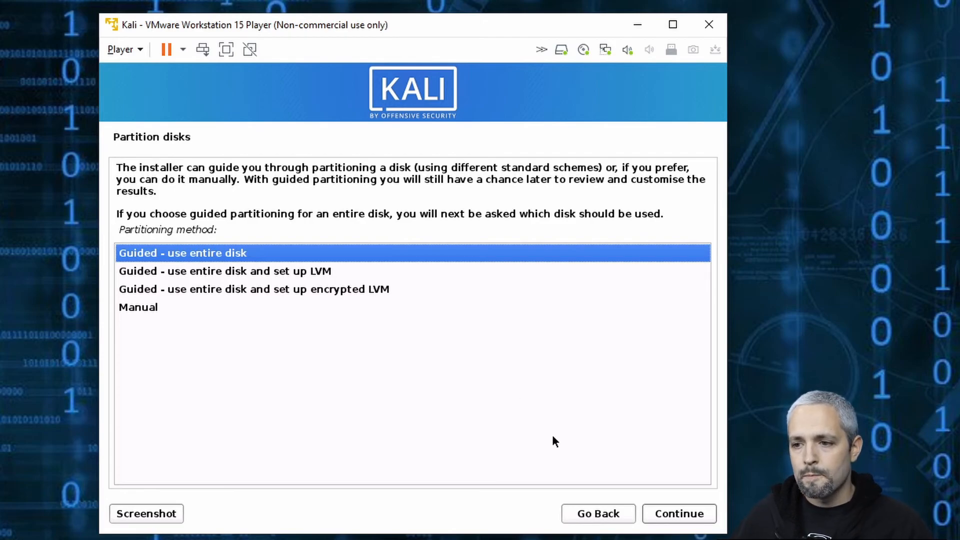
- Partition the entire sda virtual disk with guided partitioning, all files in one partition, and write the changes to disk
{"action": "left_click", "coordinate": [687, 514]}
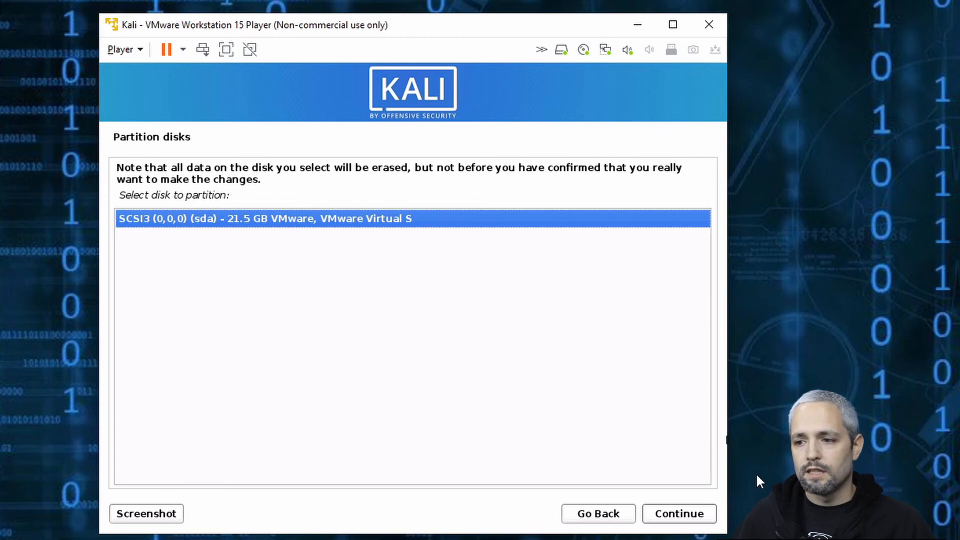
{"action": "left_click", "coordinate": [689, 515]}
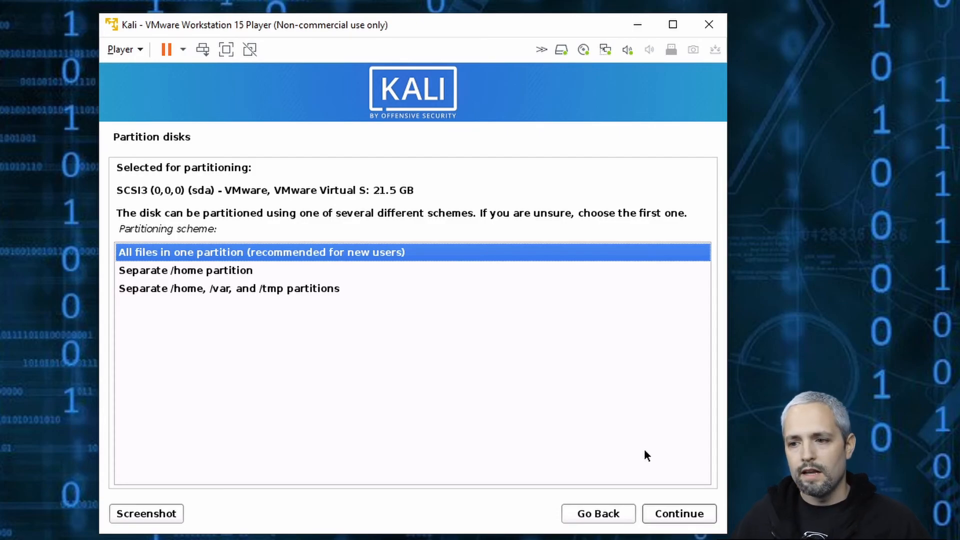
{"action": "left_click", "coordinate": [694, 515]}
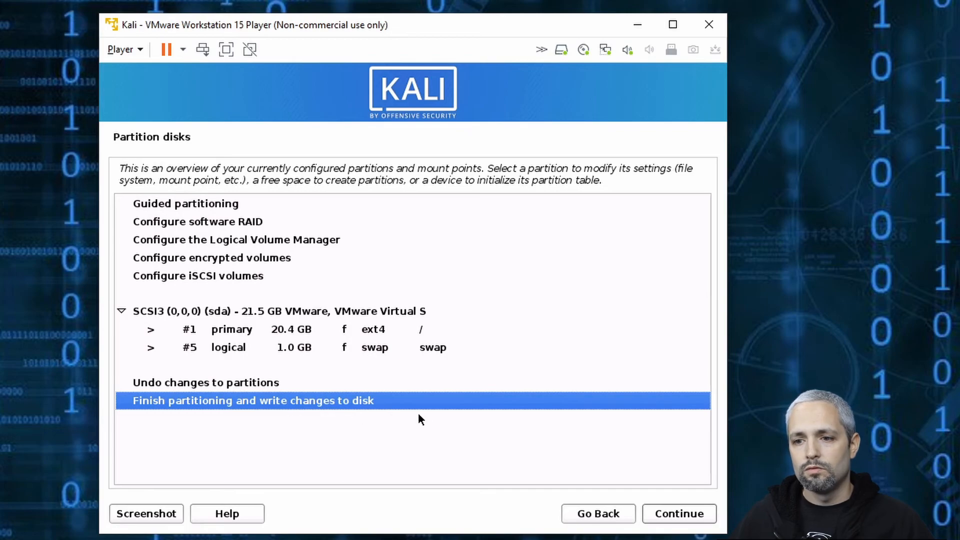
{"action": "left_click", "coordinate": [699, 515]}
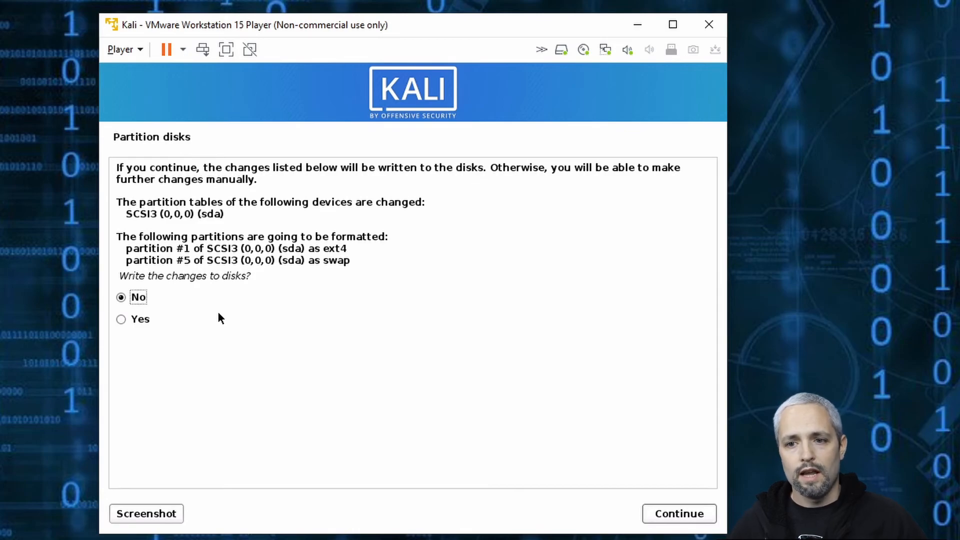
{"action": "left_click", "coordinate": [120, 320]}
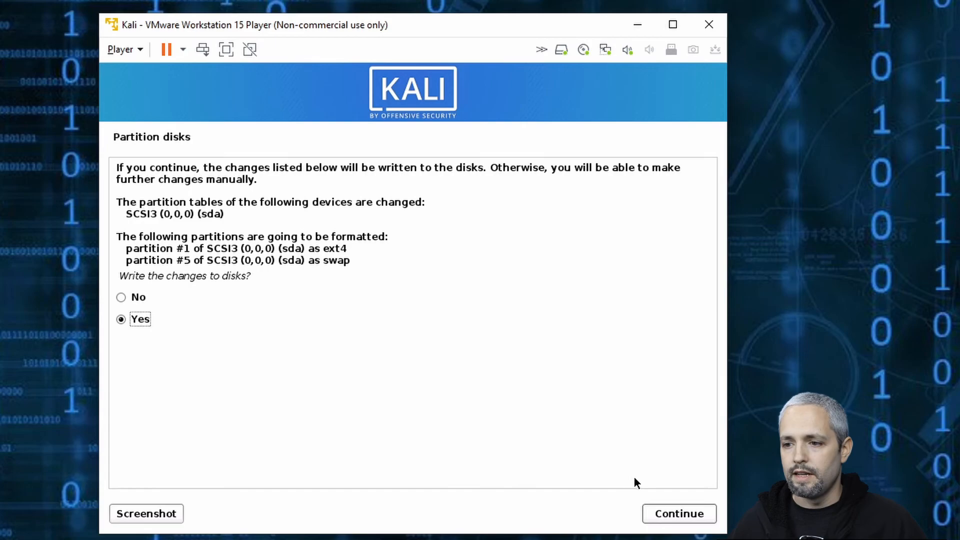
{"action": "left_click", "coordinate": [671, 513]}
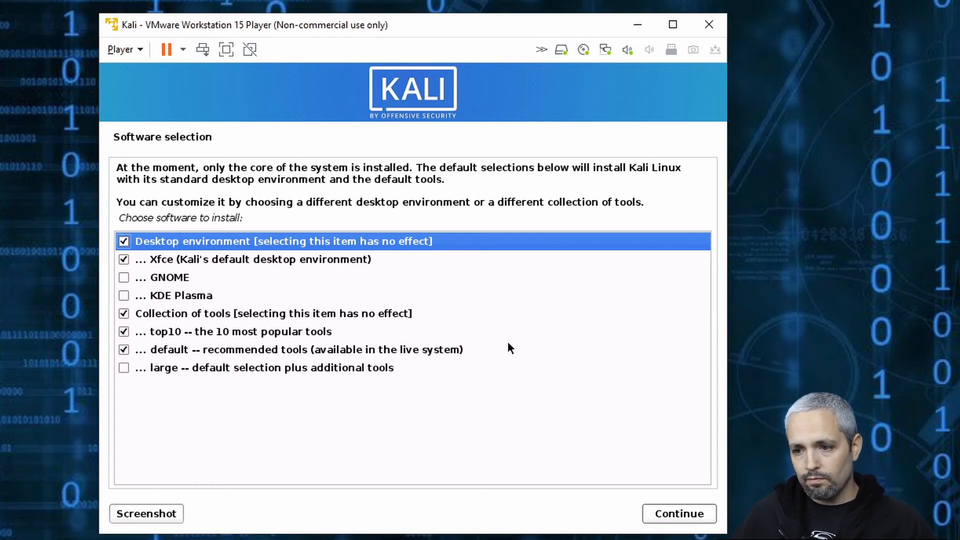
- Install the default software selection with the Xfce desktop, the top10 tools and the default recommended tools
{"action": "left_click", "coordinate": [664, 517]}
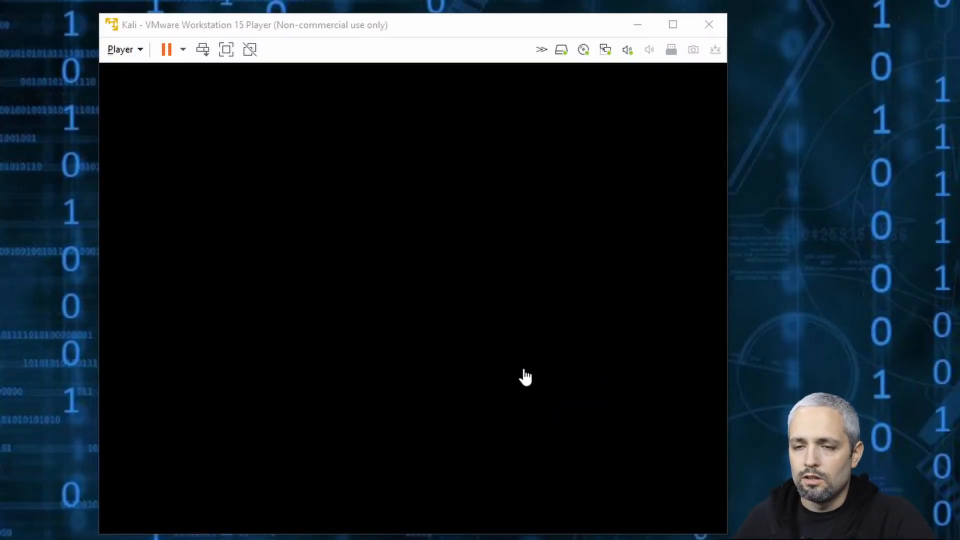
{"action": "left_click", "coordinate": [487, 373]}
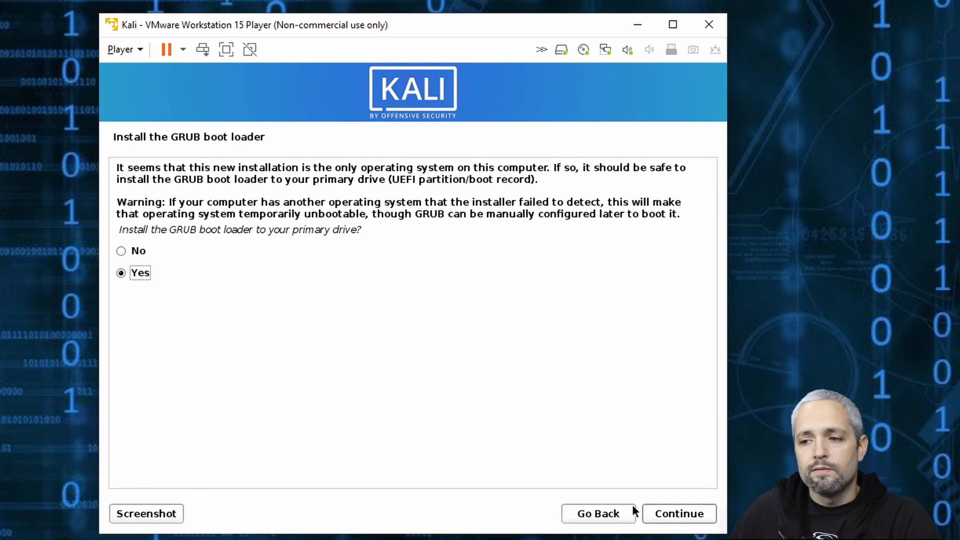
- Install the GRUB boot loader to the primary drive, using /dev/sda as the device
{"action": "left_click", "coordinate": [684, 515]}
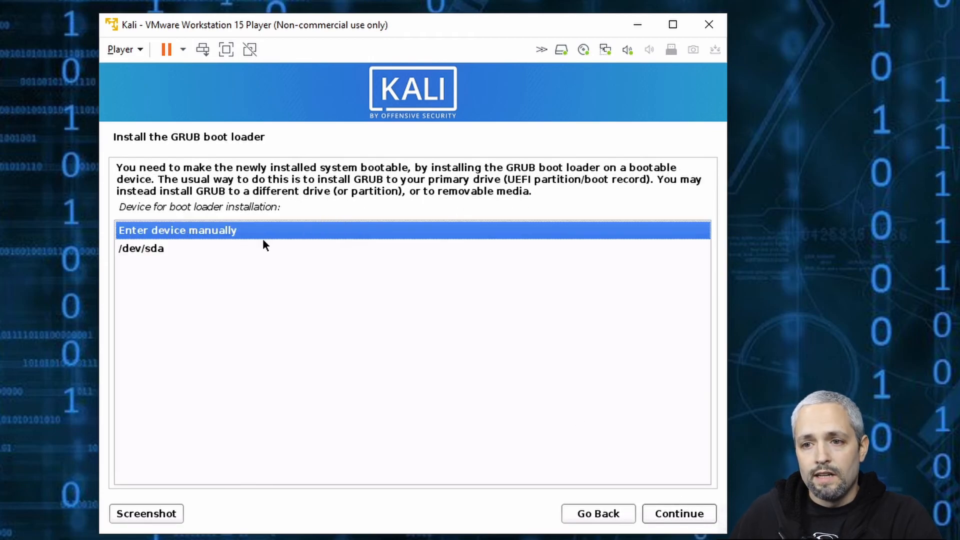
{"action": "left_click", "coordinate": [180, 251]}
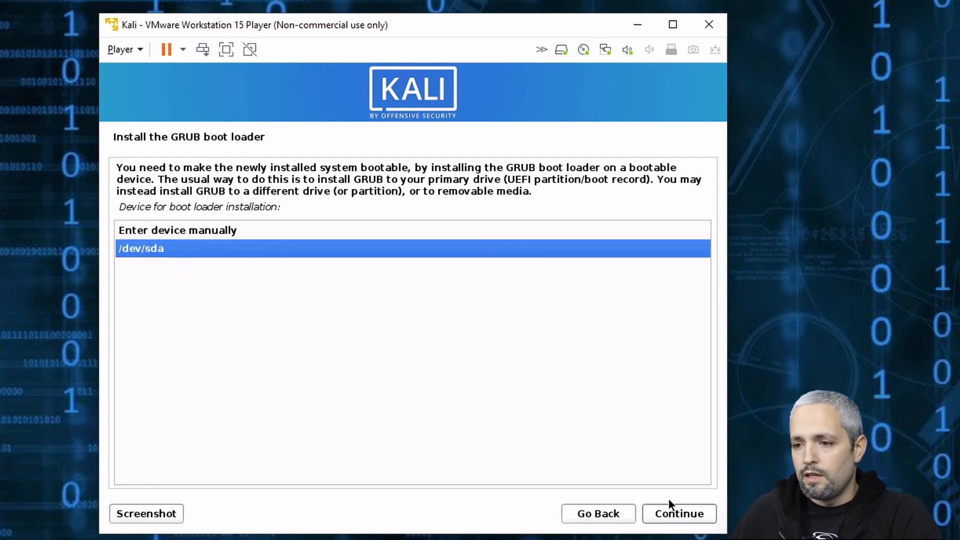
{"action": "left_click", "coordinate": [687, 513]}
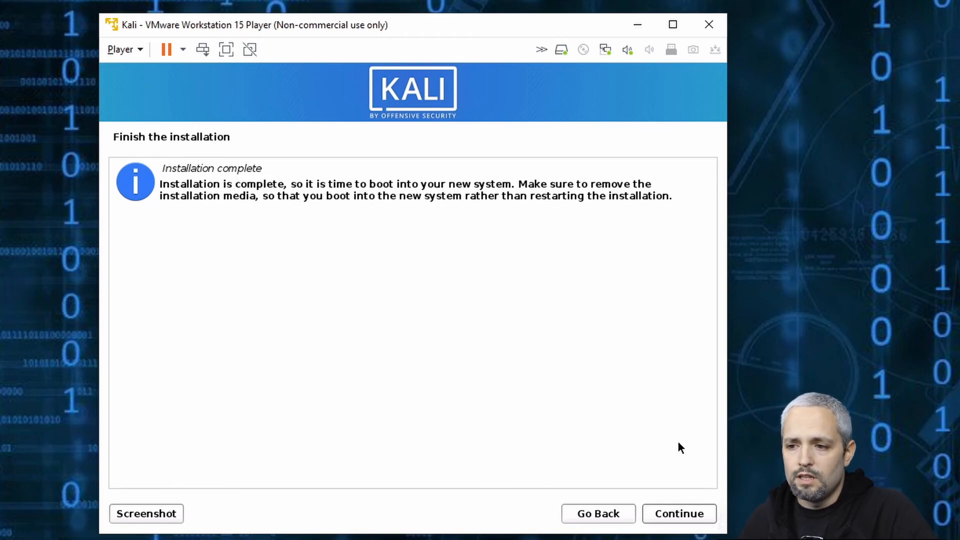
- Finish the installation, restart the virtual machine and boot into Kali GNU/Linux
{"action": "left_click", "coordinate": [683, 516]}
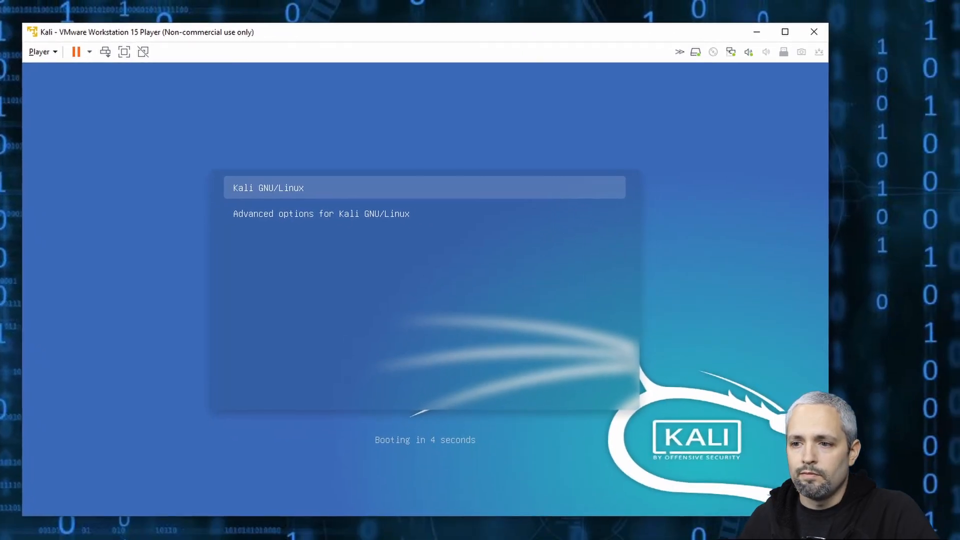
{"action": "key", "text": "Return"}
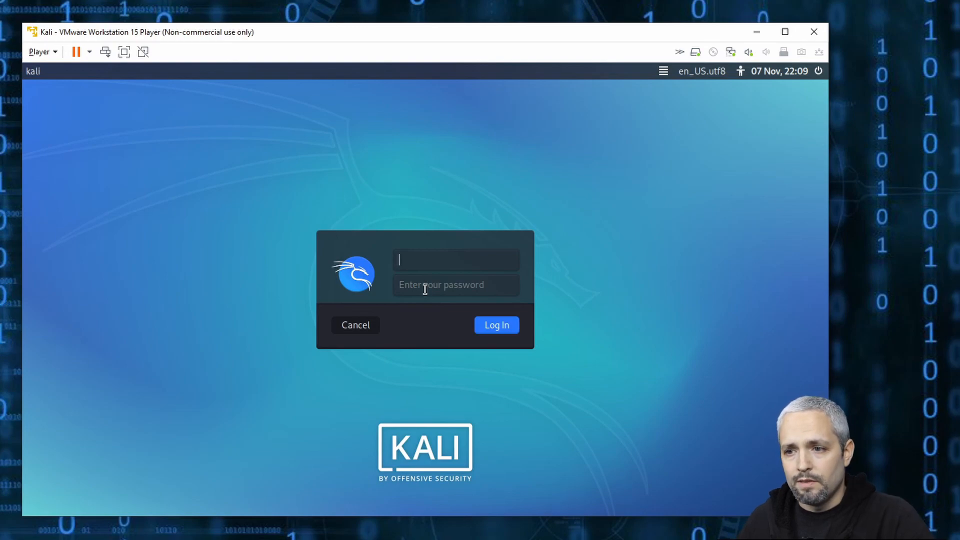
- Log in to Kali as cluelessguru with the account password
{"action": "type", "text": "cl"}
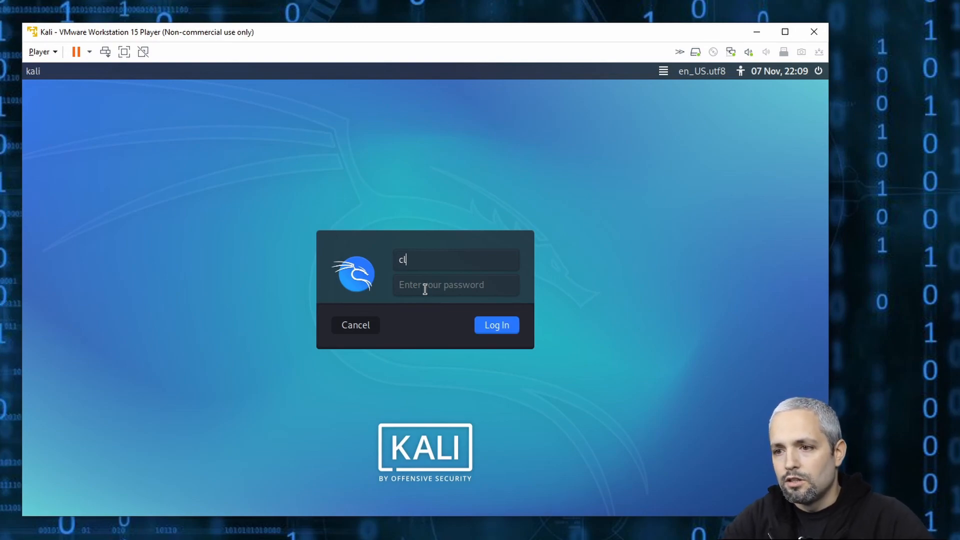
{"action": "type", "text": "uelessguru"}
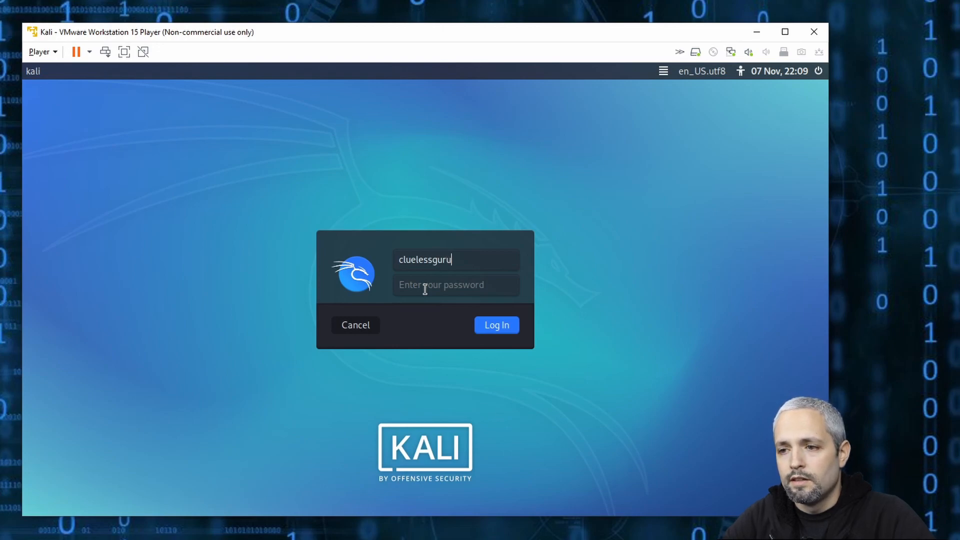
{"action": "key", "text": "Tab"}
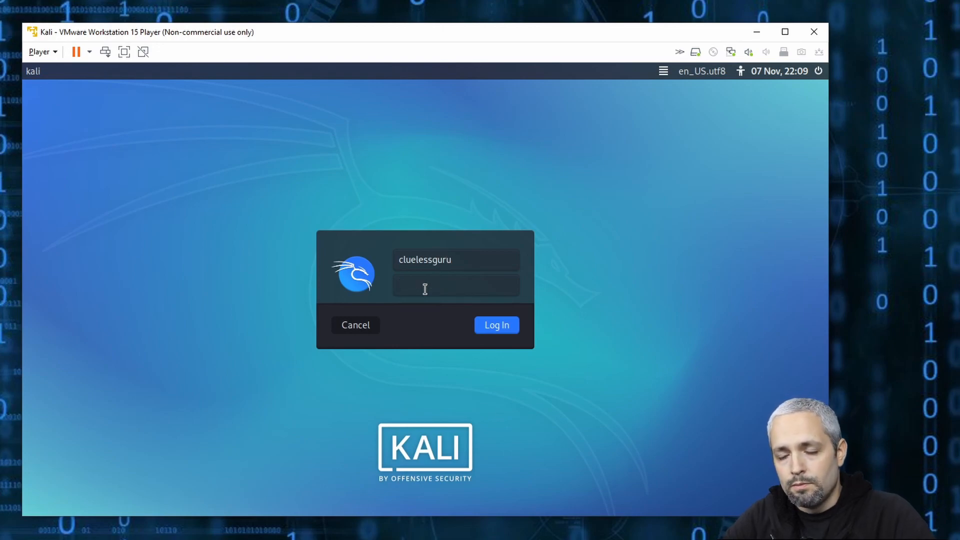
{"action": "type", "text": "••••••••••"}
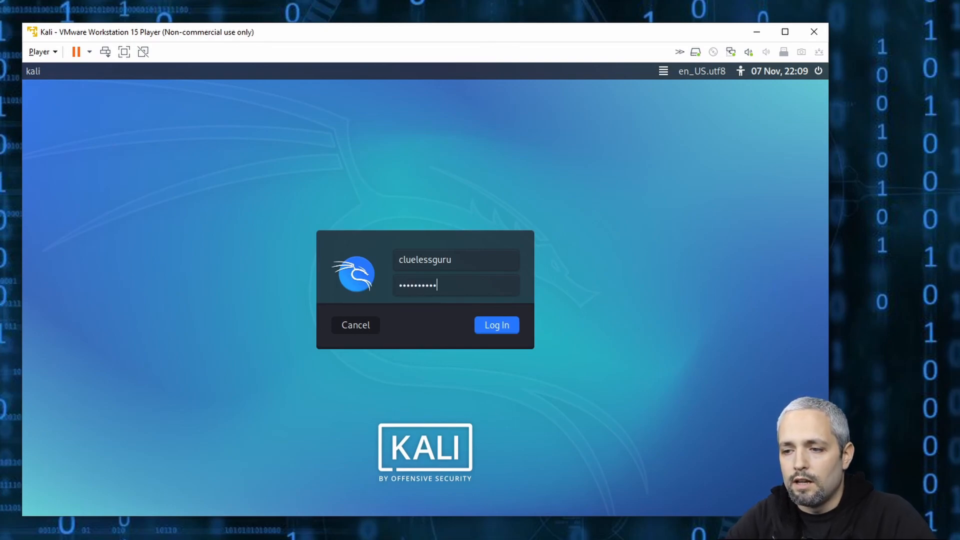
{"action": "key", "text": "Return"}
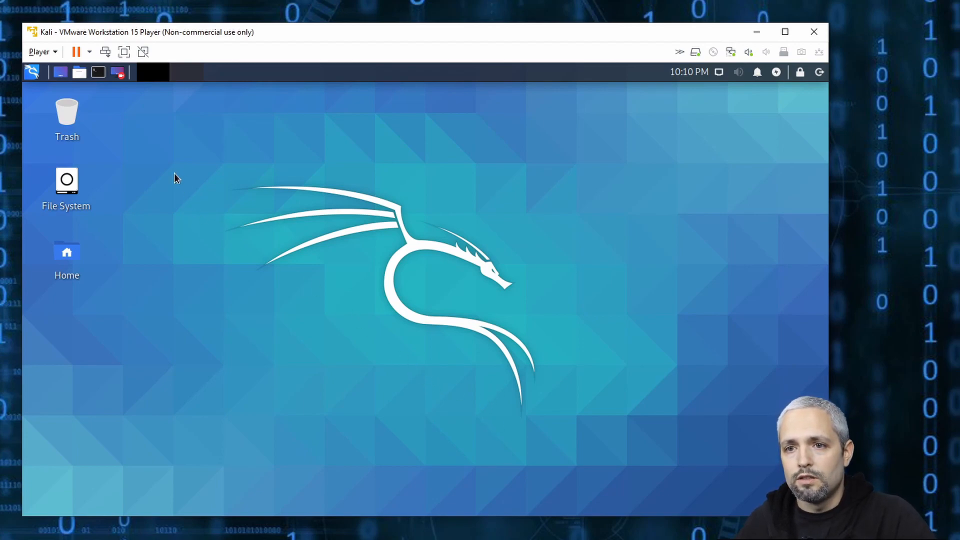
- Browse Kali's installed applications and view the tools in the 01 - Information Gathering category
{"action": "left_click", "coordinate": [32, 72]}
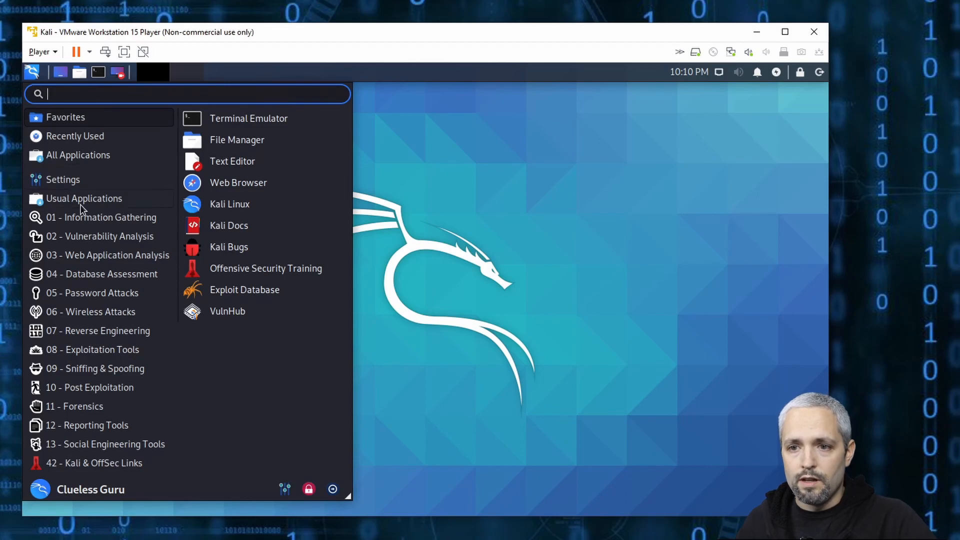
{"action": "left_click", "coordinate": [89, 216]}
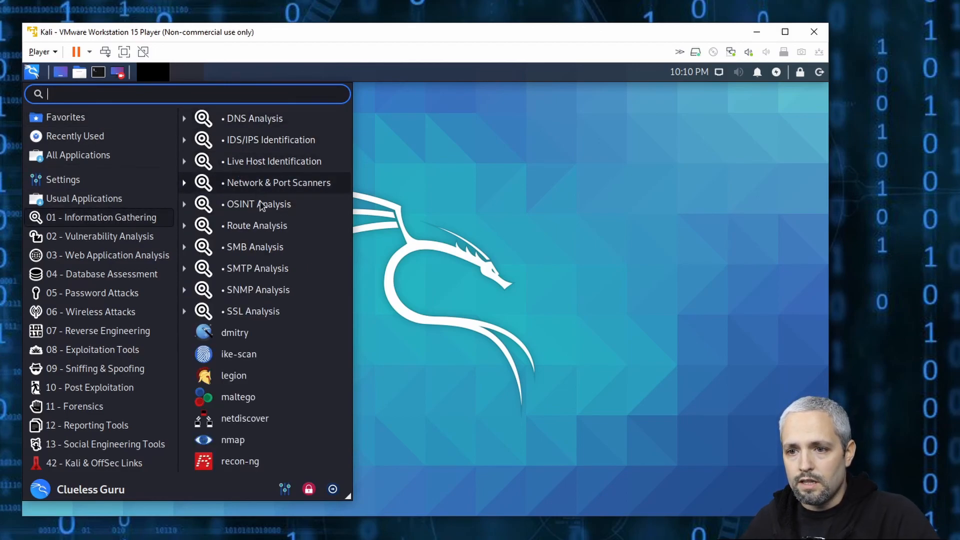
- Browse the DNS Analysis tools under Information Gathering, plus the Vulnerability Analysis and Web Application Analysis categories
{"action": "left_click", "coordinate": [253, 120]}
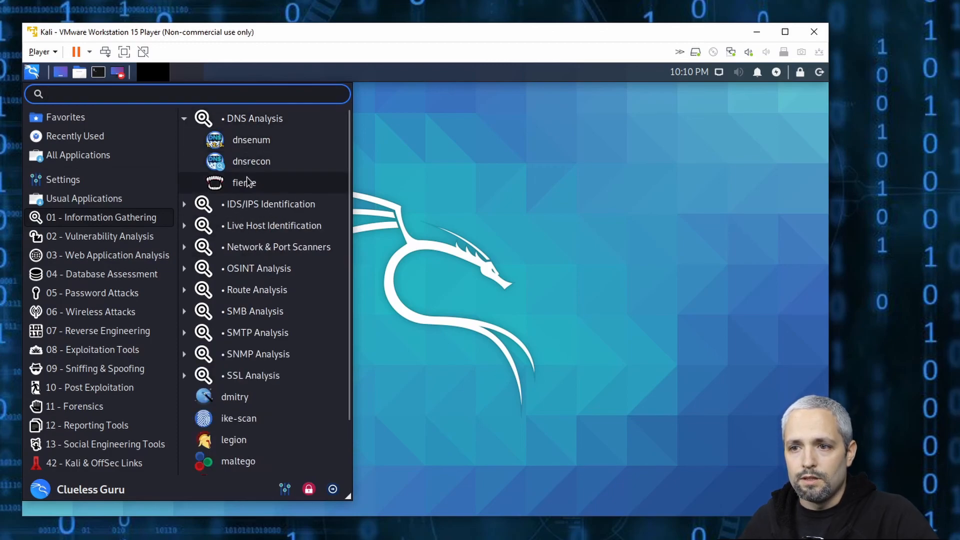
{"action": "left_click", "coordinate": [253, 122]}
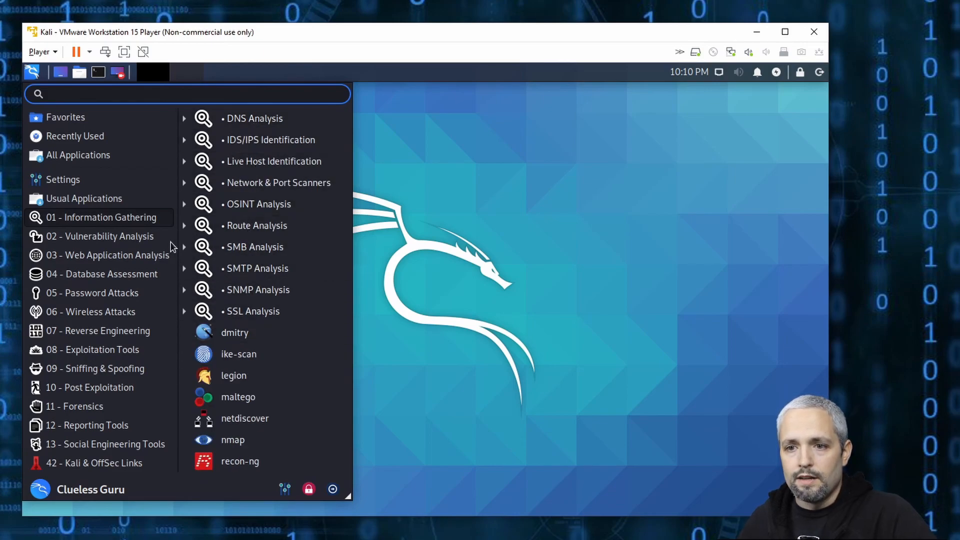
{"action": "left_click", "coordinate": [131, 241]}
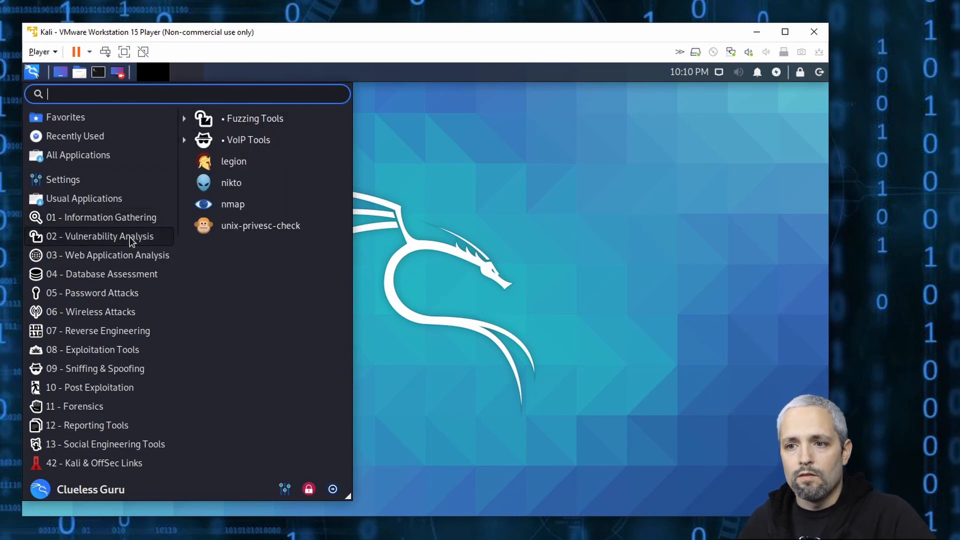
{"action": "left_click", "coordinate": [112, 260]}
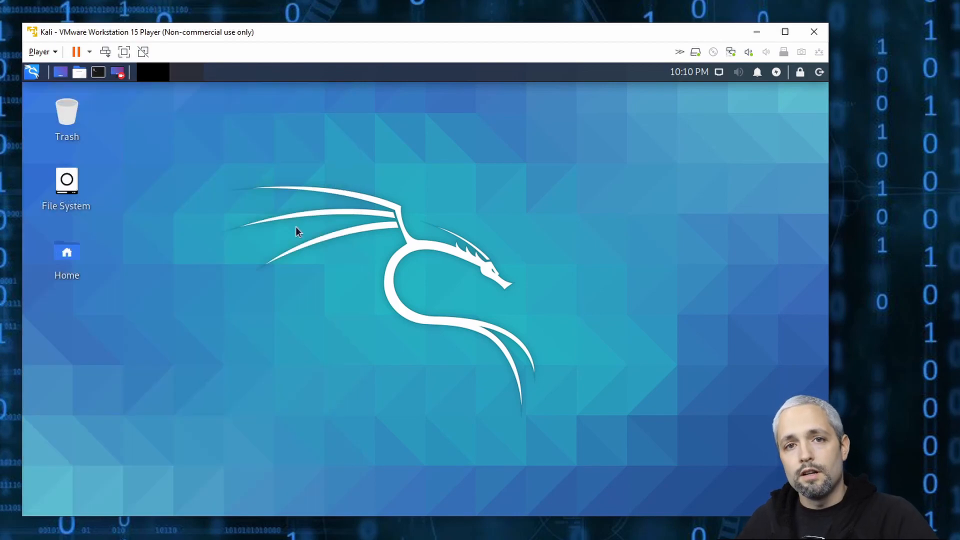
- Search the Kali applications for firefox and launch Firefox ESR
{"action": "left_click", "coordinate": [32, 71]}
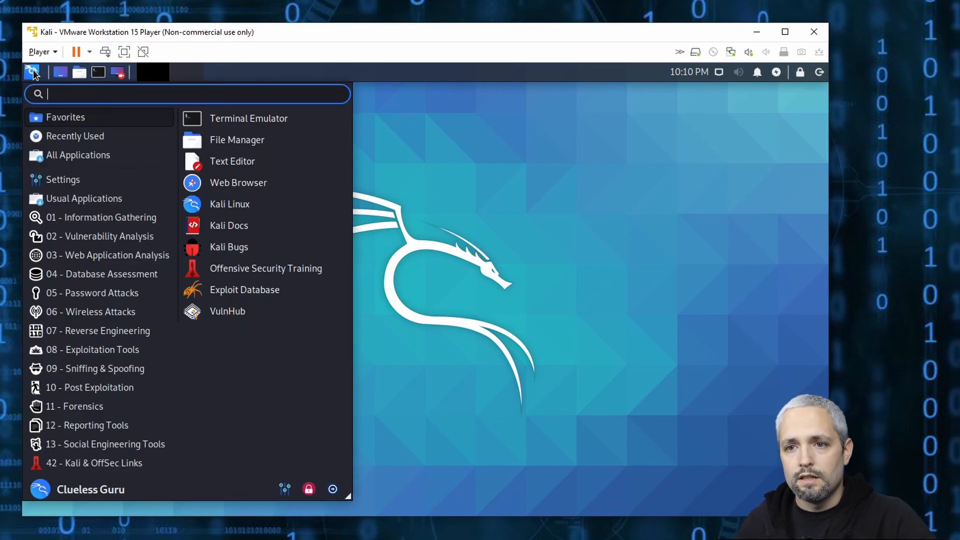
{"action": "type", "text": "firefox"}
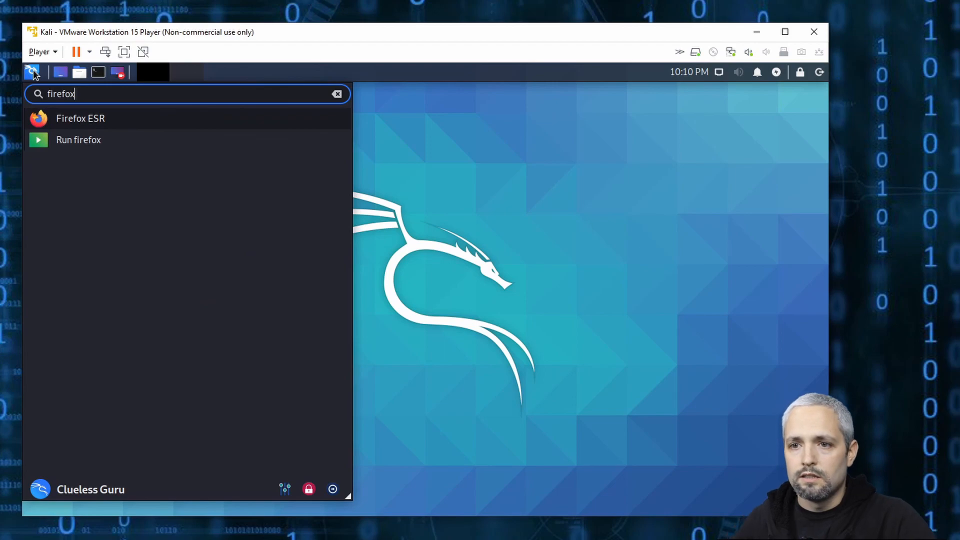
{"action": "left_click", "coordinate": [71, 121]}
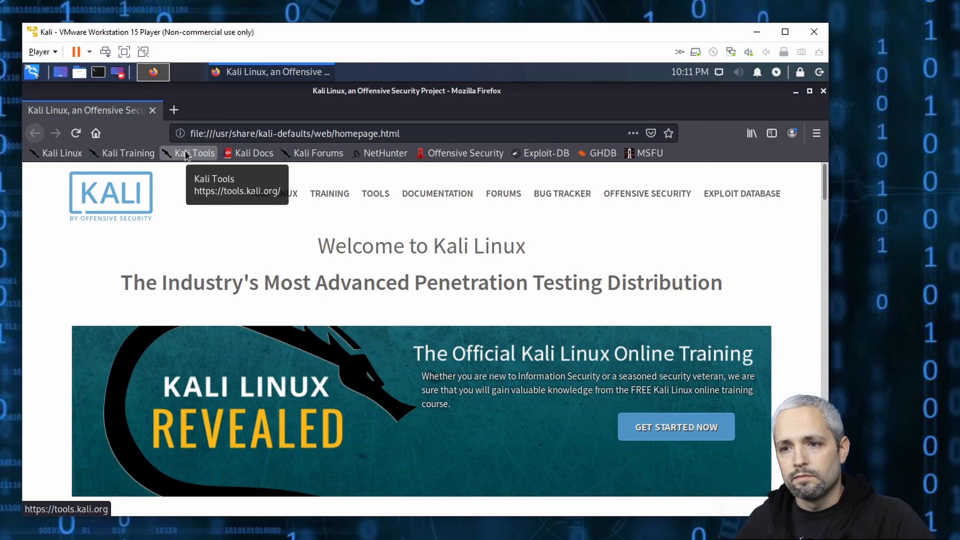
- Open the Kali Tools site from the browser's bookmarks and go to its tools listing page
{"action": "left_click", "coordinate": [186, 153]}
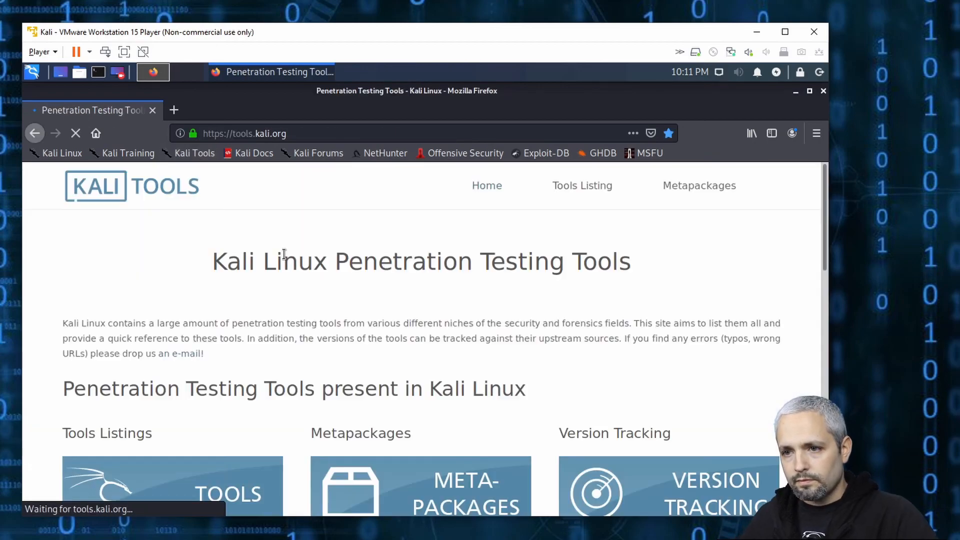
{"action": "scroll", "coordinate": [284, 254], "scroll_direction": "down", "scroll_amount": 4}
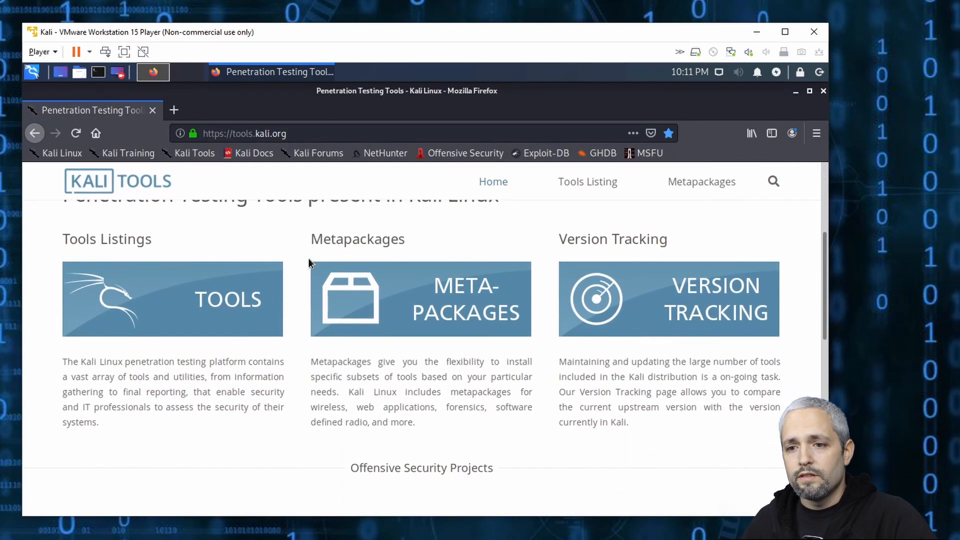
{"action": "left_click", "coordinate": [225, 277]}
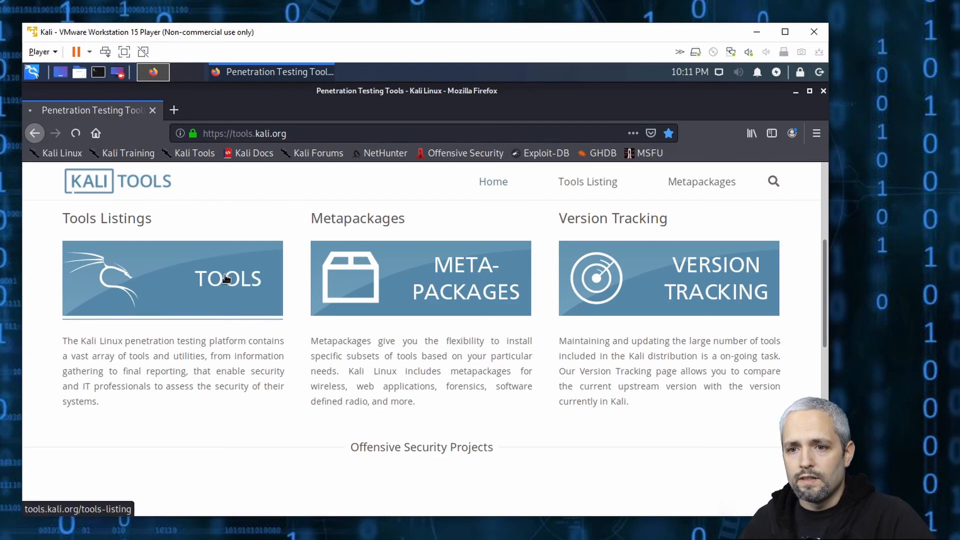
- Examine the Kali tools listing, covering categories such as Information Gathering, Vulnerability Analysis, Wireless Attacks, Web Applications and Forensics Tools
{"action": "scroll", "coordinate": [223, 300], "scroll_direction": "down", "scroll_amount": 4}
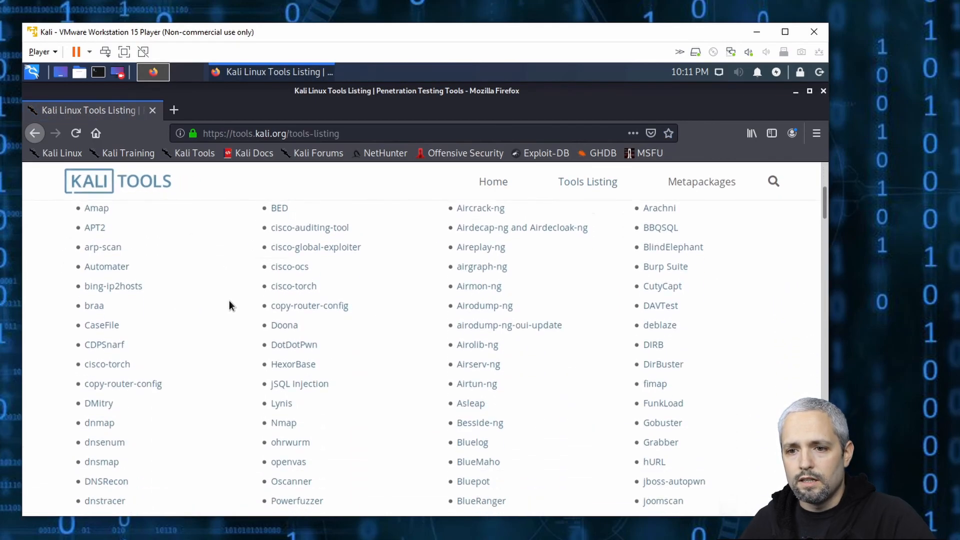
{"action": "scroll", "coordinate": [230, 300], "scroll_direction": "down", "scroll_amount": 2}
{"action": "scroll", "coordinate": [236, 292], "scroll_direction": "up", "scroll_amount": 4}
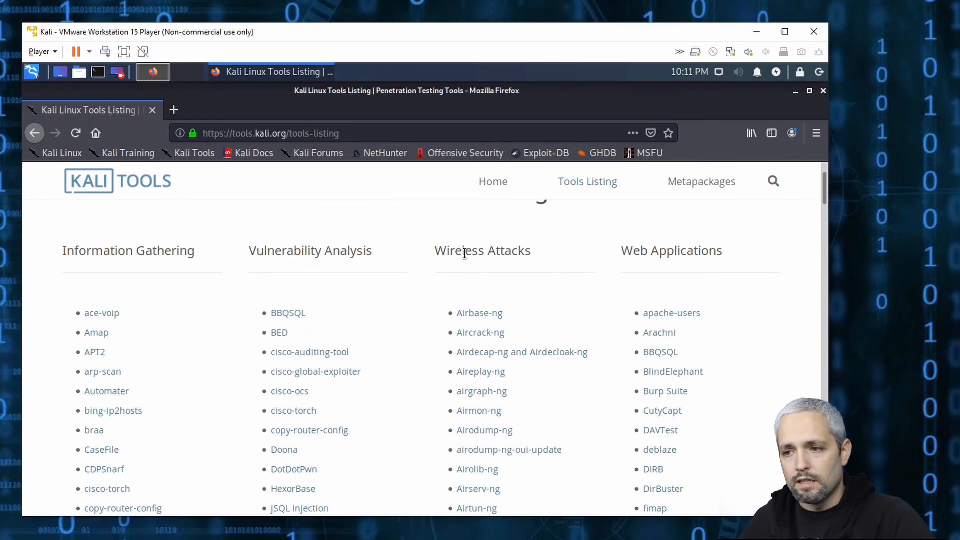
{"action": "scroll", "coordinate": [395, 278], "scroll_direction": "down", "scroll_amount": 10}
{"action": "scroll", "coordinate": [409, 233], "scroll_direction": "down", "scroll_amount": 15}
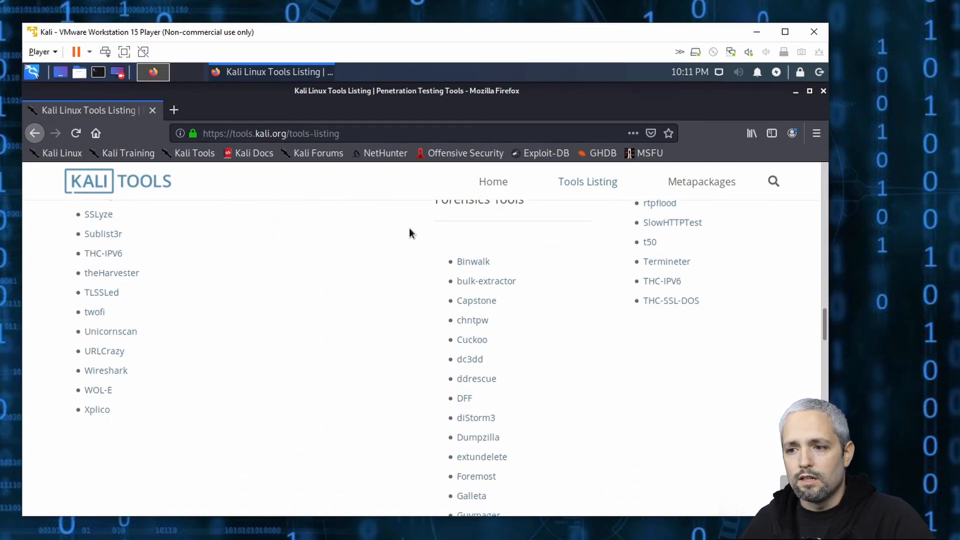
{"action": "scroll", "coordinate": [409, 233], "scroll_direction": "down", "scroll_amount": 6}
{"action": "scroll", "coordinate": [409, 233], "scroll_direction": "up", "scroll_amount": 15}
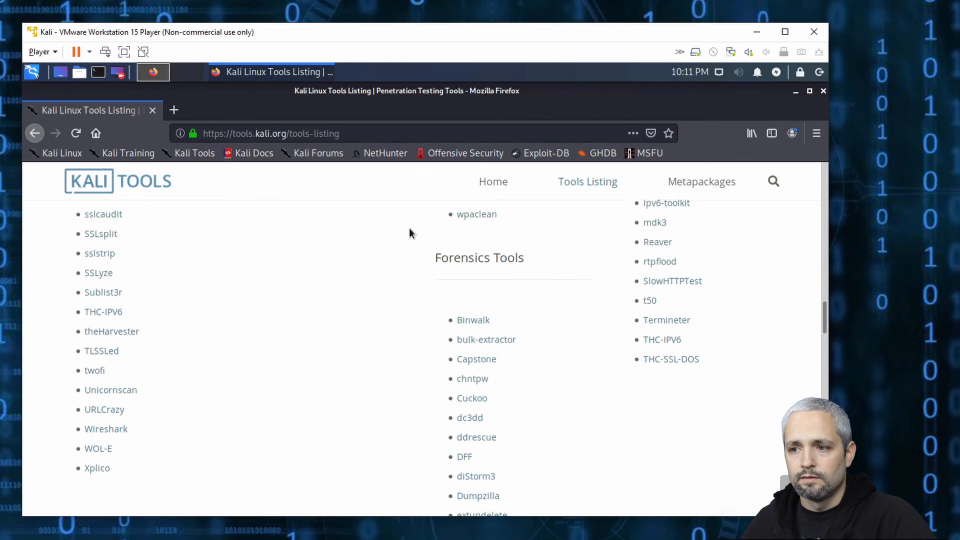
{"action": "scroll", "coordinate": [409, 227], "scroll_direction": "up", "scroll_amount": 10}
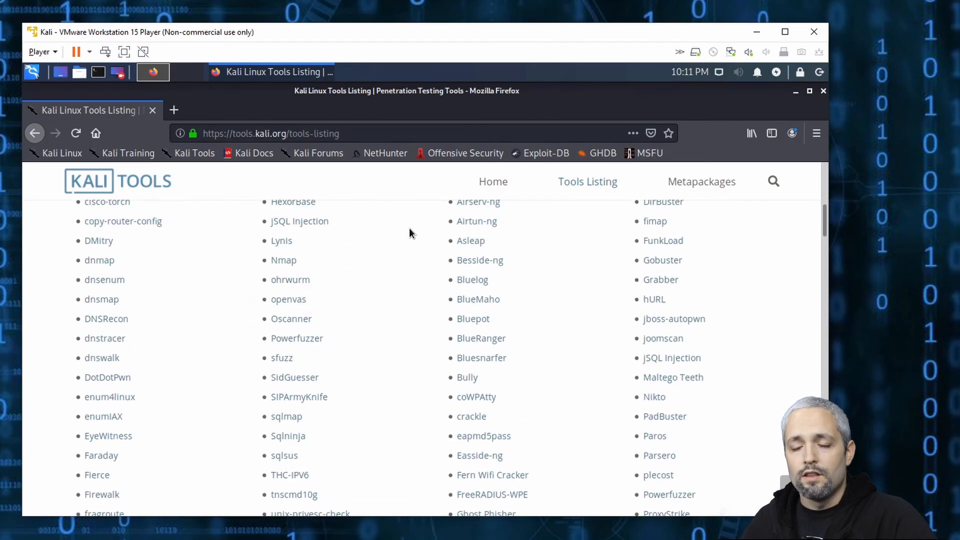
- Open the bookmarked Kali Training site and read through its home page
{"action": "left_click", "coordinate": [123, 156]}
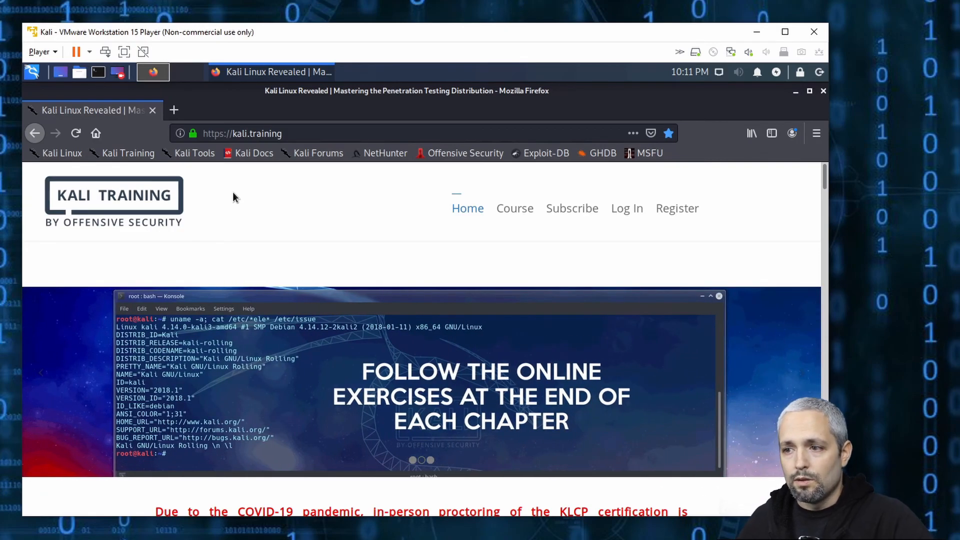
{"action": "scroll", "coordinate": [233, 193], "scroll_direction": "down", "scroll_amount": 8}
{"action": "scroll", "coordinate": [275, 295], "scroll_direction": "down", "scroll_amount": 10}
{"action": "scroll", "coordinate": [296, 297], "scroll_direction": "down", "scroll_amount": 1}
{"action": "scroll", "coordinate": [423, 287], "scroll_direction": "up", "scroll_amount": 19}
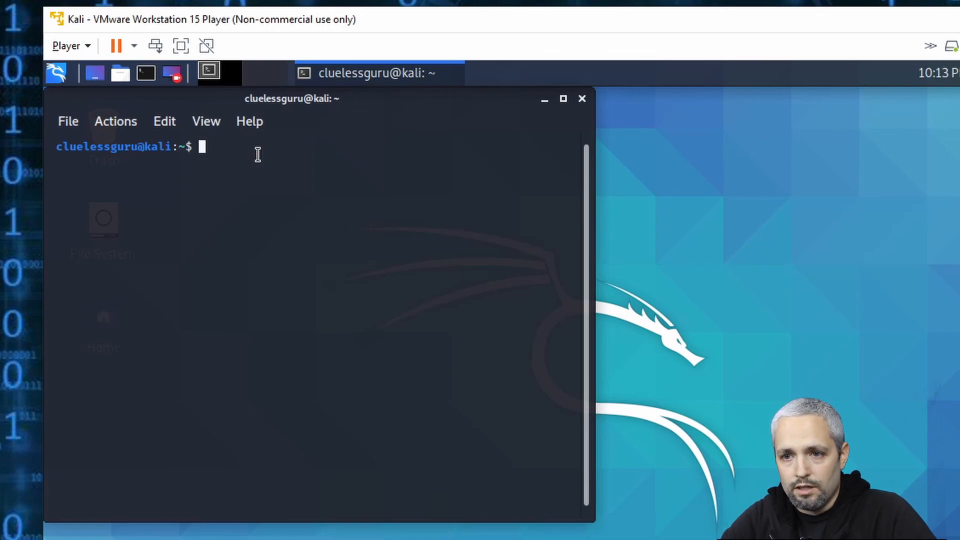
- Refresh the package lists by running sudo apt update in the terminal, authenticating with the account password
{"action": "type", "text": "sudo "}
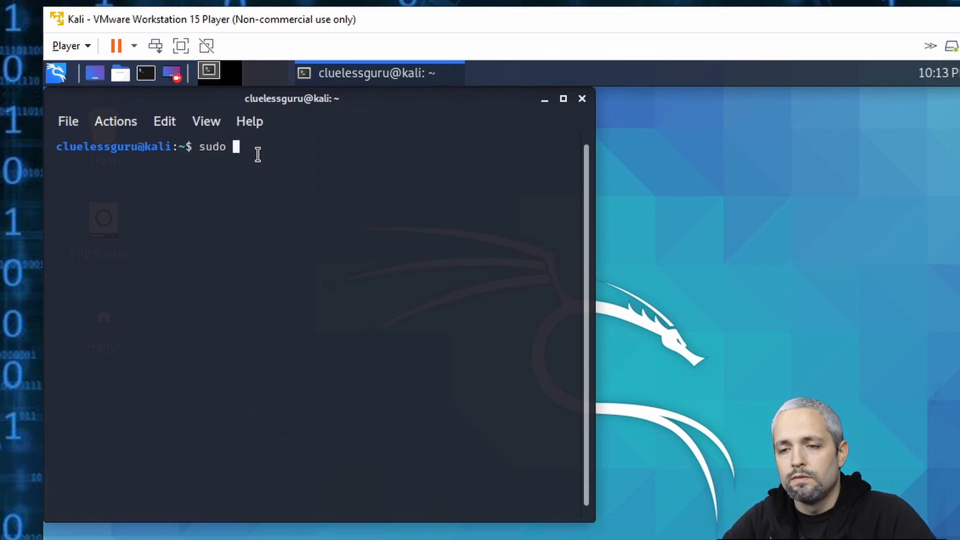
{"action": "type", "text": "apt"}
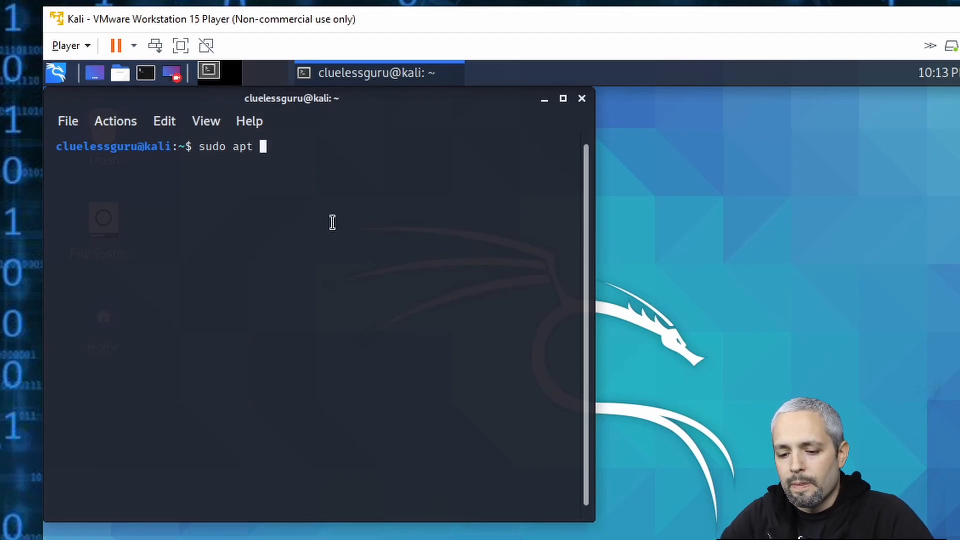
{"action": "type", "text": " update"}
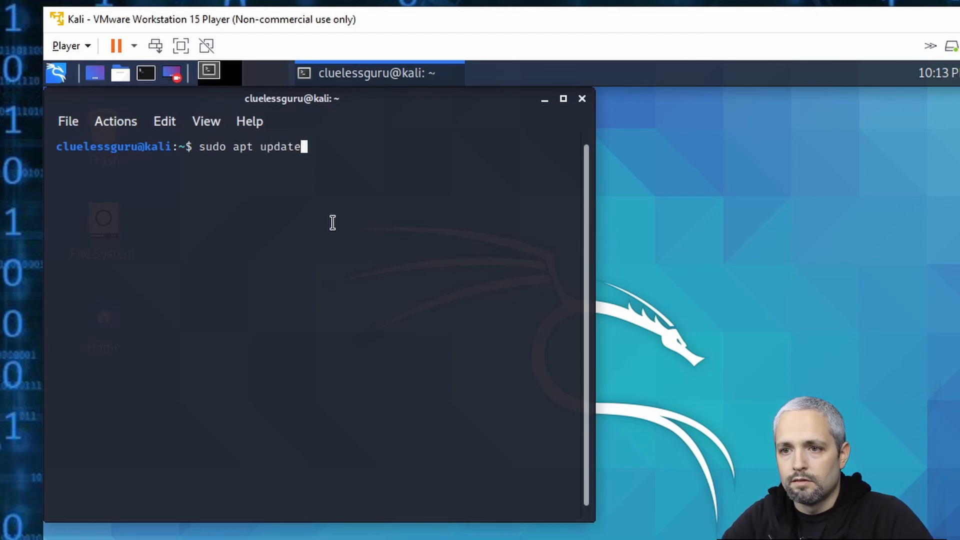
{"action": "key", "text": "Return"}
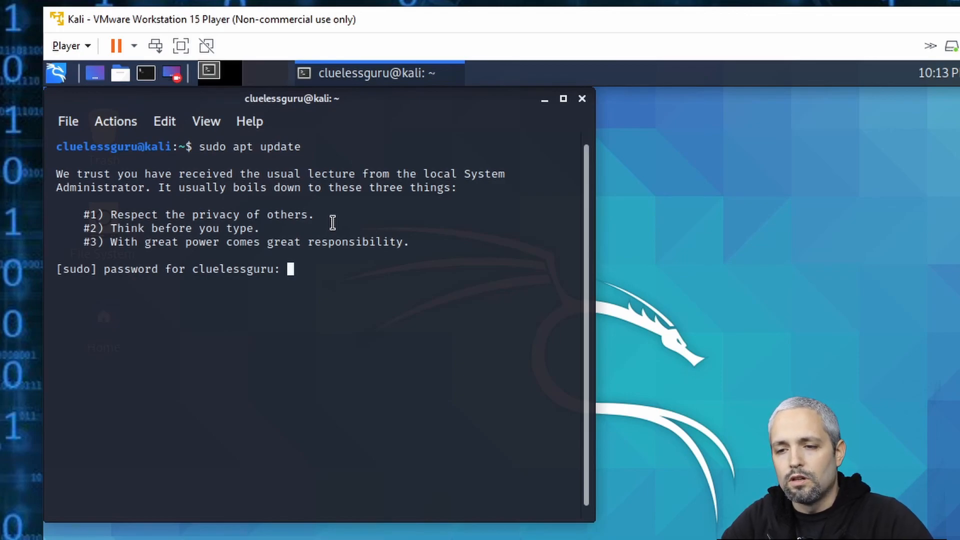
{"action": "key", "text": "Return"}
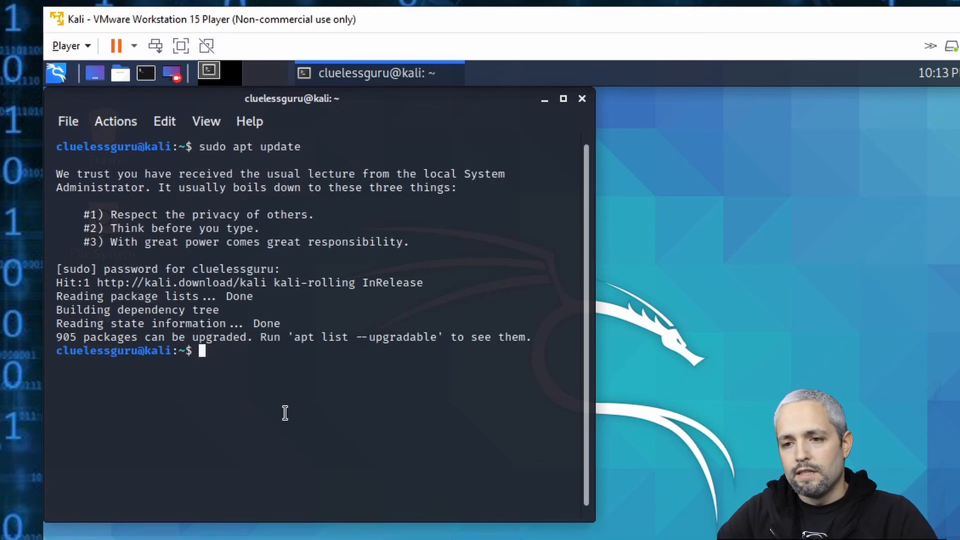
- Start upgrading the installed packages by running sudo apt upgrade
{"action": "type", "text": "sud"}
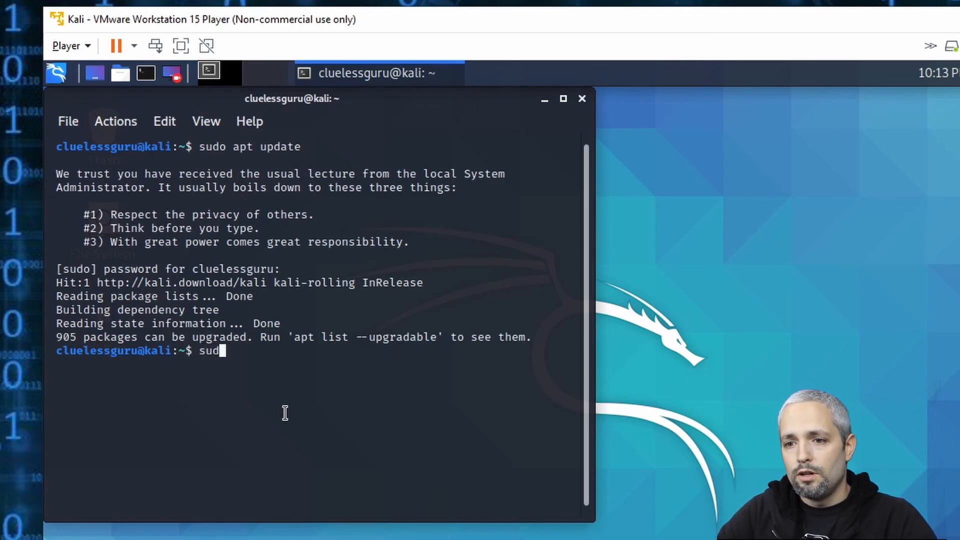
{"action": "type", "text": "o apt upgrade"}
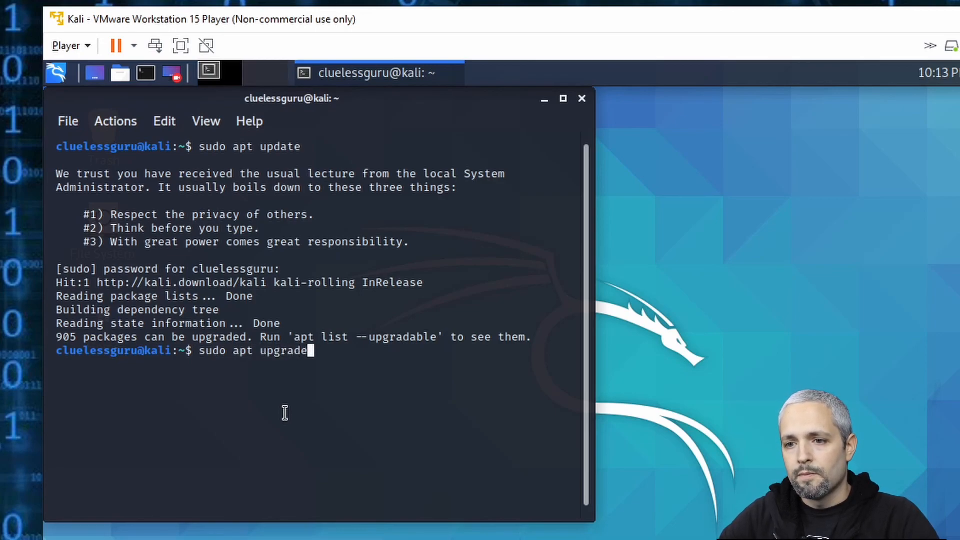
{"action": "key", "text": "Return"}
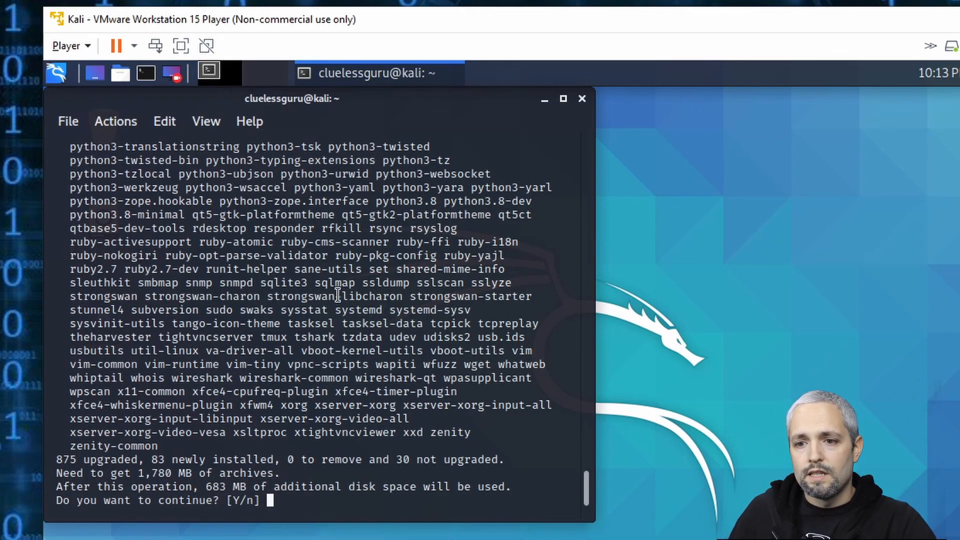
- Review the lists of packages affected by the upgrade and agree to continue with it
{"action": "scroll", "coordinate": [338, 295], "scroll_direction": "up", "scroll_amount": 20}
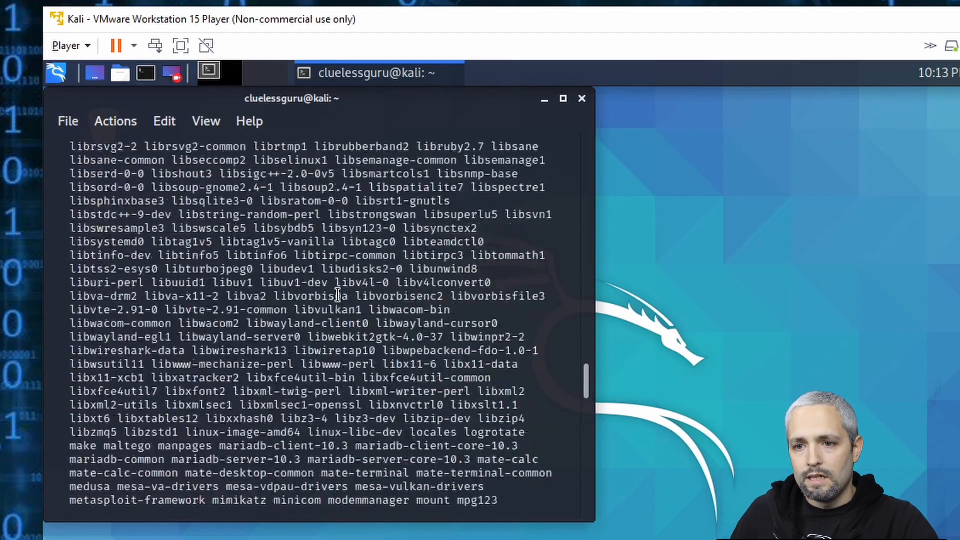
{"action": "scroll", "coordinate": [339, 295], "scroll_direction": "up", "scroll_amount": 20}
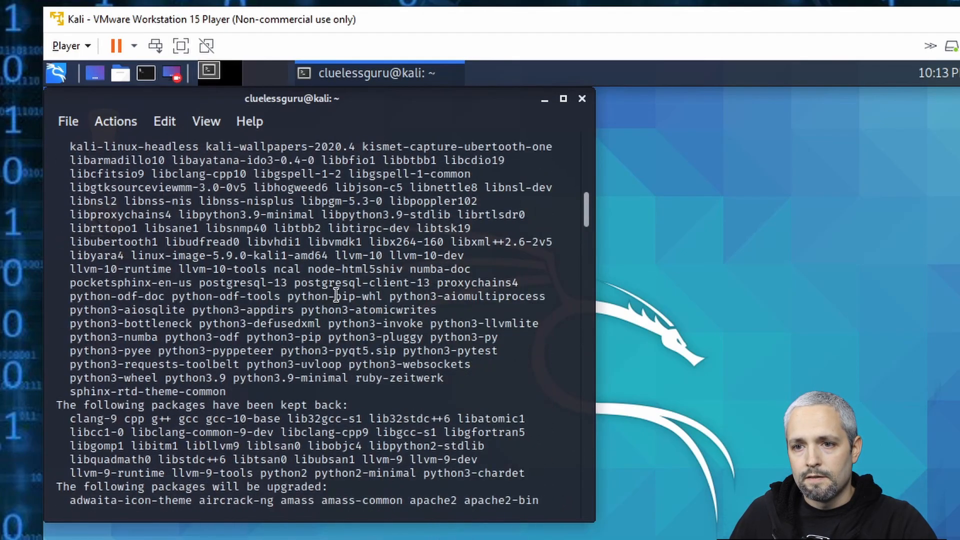
{"action": "scroll", "coordinate": [337, 295], "scroll_direction": "up", "scroll_amount": 3}
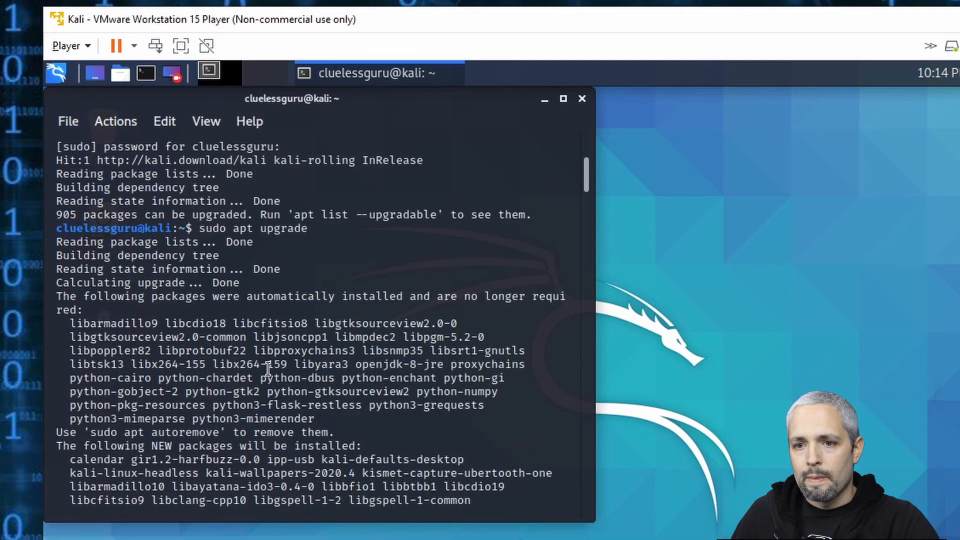
{"action": "scroll", "coordinate": [305, 299], "scroll_direction": "down", "scroll_amount": 11}
{"action": "scroll", "coordinate": [320, 298], "scroll_direction": "down", "scroll_amount": 20}
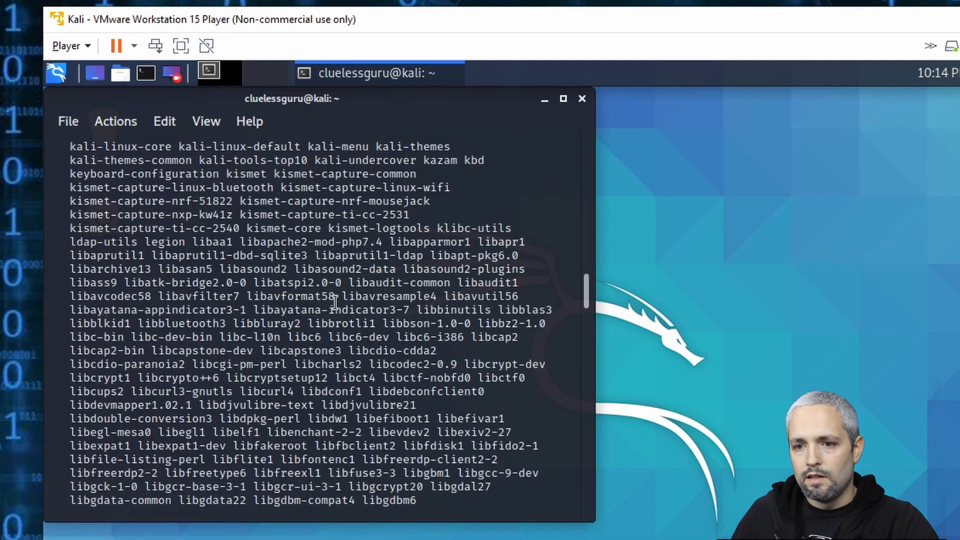
{"action": "left_click_drag", "start_coordinate": [582, 302], "coordinate": [592, 522]}
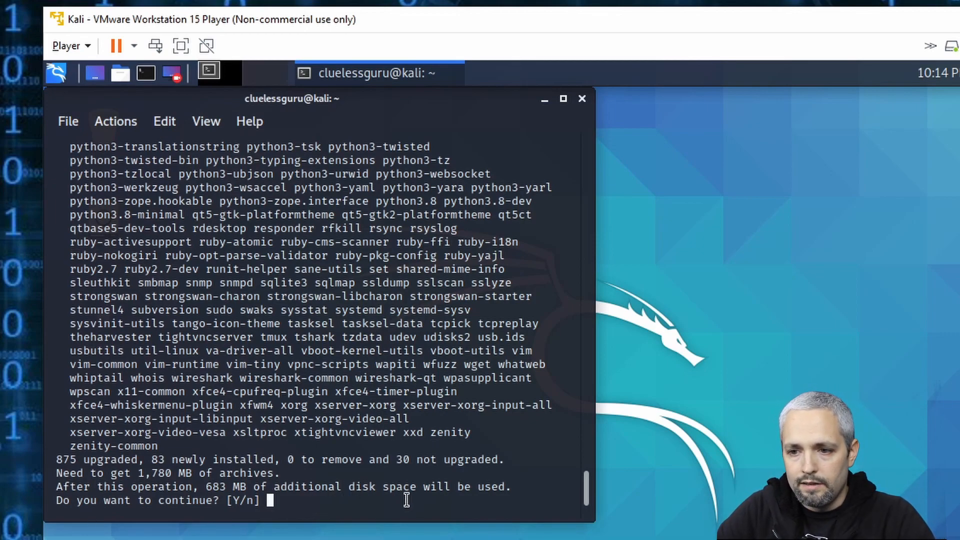
{"action": "key", "text": "Return"}
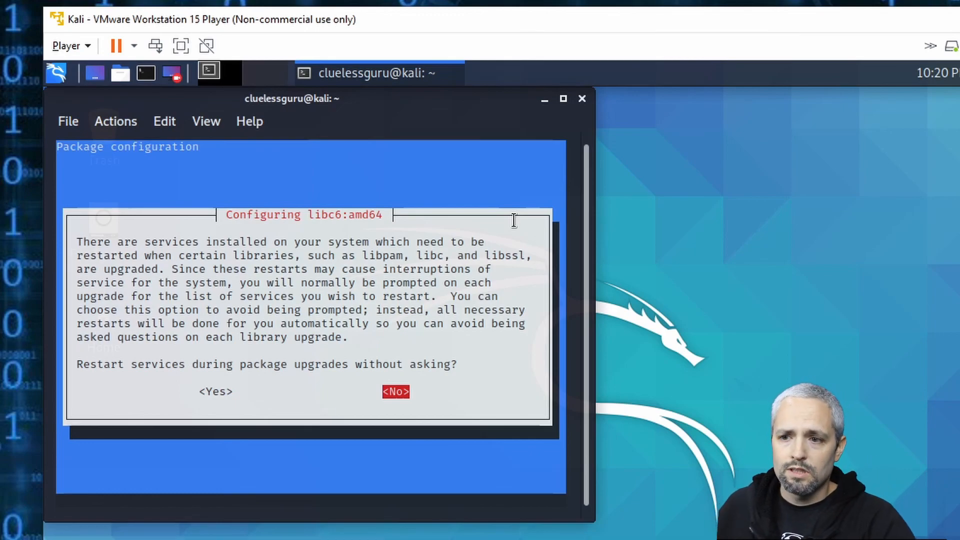
- Decline restarting services without asking in the libc6:amd64 configuration and accept cron as the service to restart
{"action": "key", "text": "Return"}
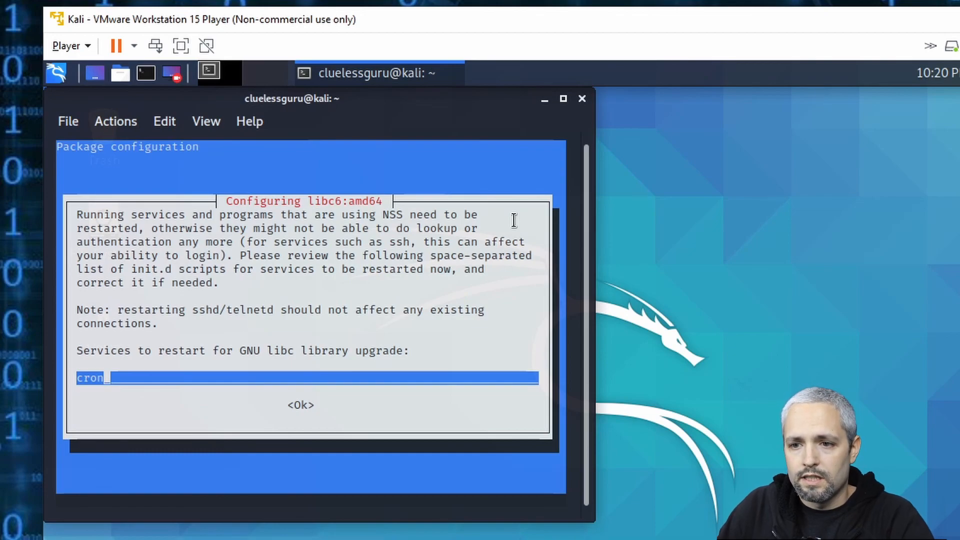
{"action": "key", "text": "Return"}
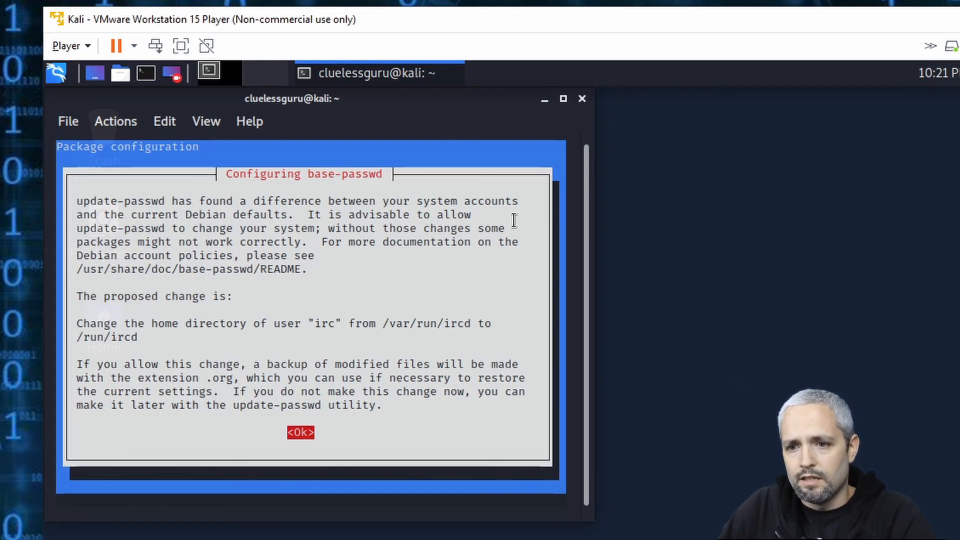
- Allow the base-passwd configuration to change the home directory of user irc to /run/ircd
{"action": "key", "text": "Return"}
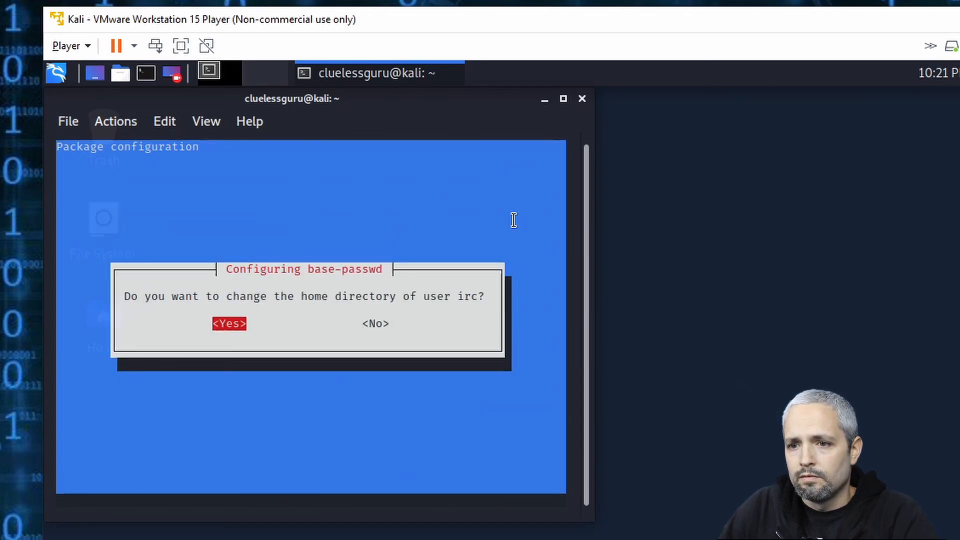
{"action": "key", "text": "Return"}
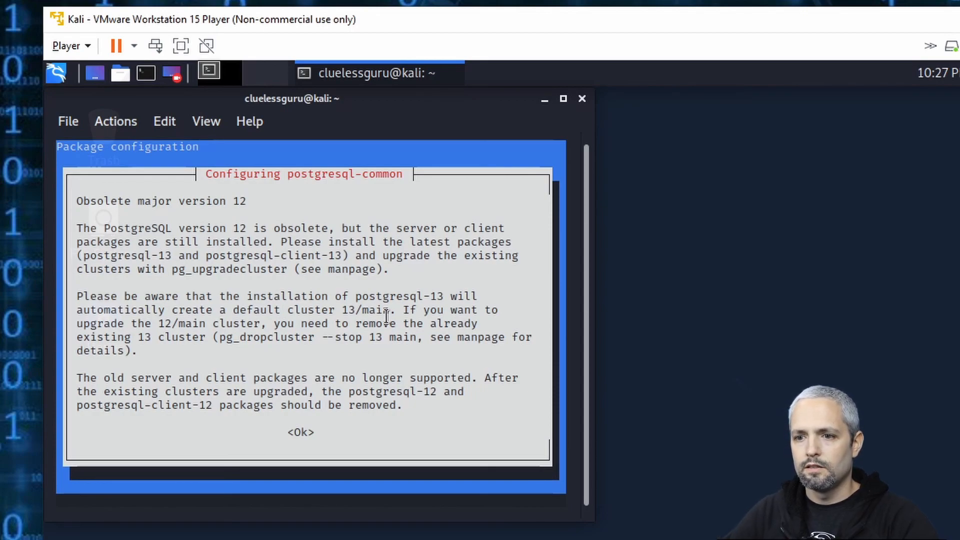
- Acknowledge the postgresql-common configuration notice about the obsolete PostgreSQL version 12 to continue the upgrade
{"action": "key", "text": "Tab"}
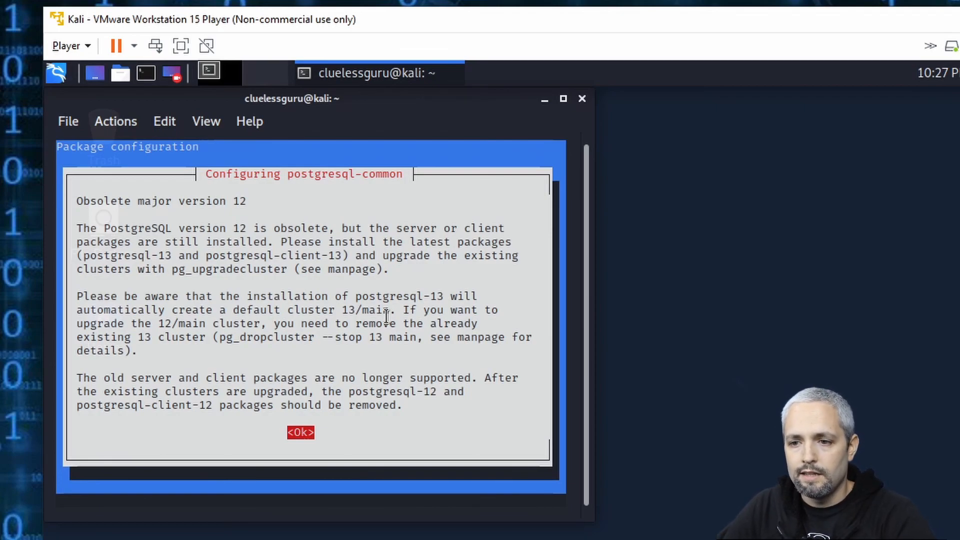
{"action": "key", "text": "Return"}
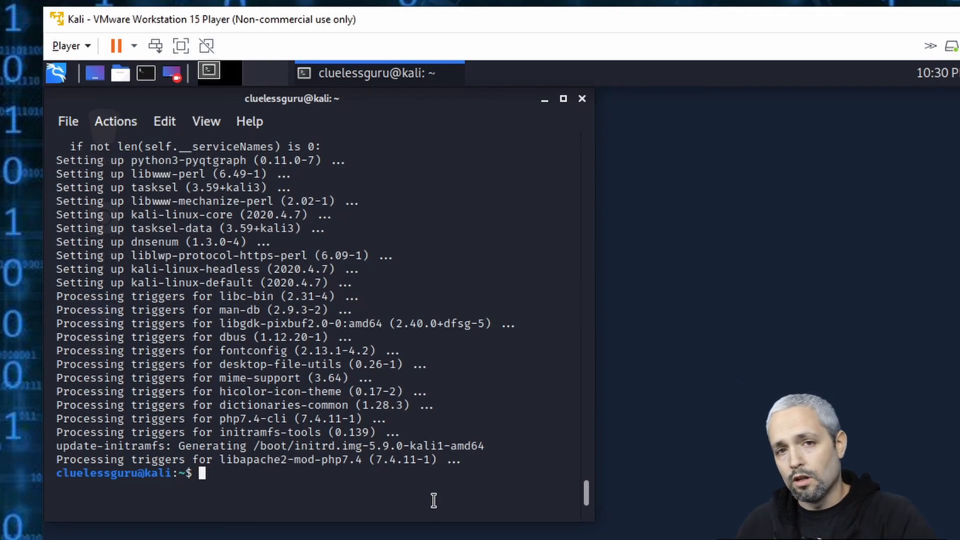
- Remove unneeded packages with sudo apt autoremove, entering the sudo password and agreeing to continue, and clear the package cache with sudo apt clean
{"action": "type", "text": "sudo "}
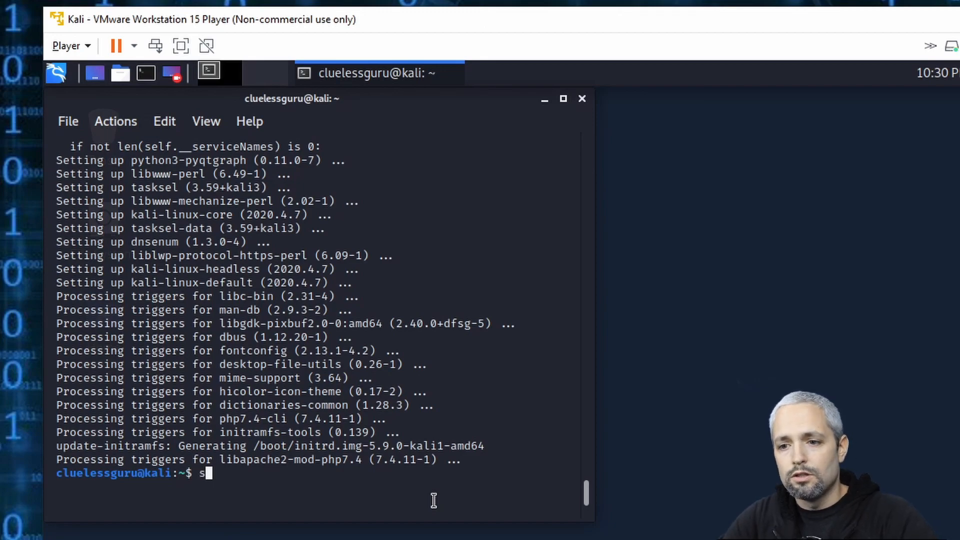
{"action": "type", "text": "apt au"}
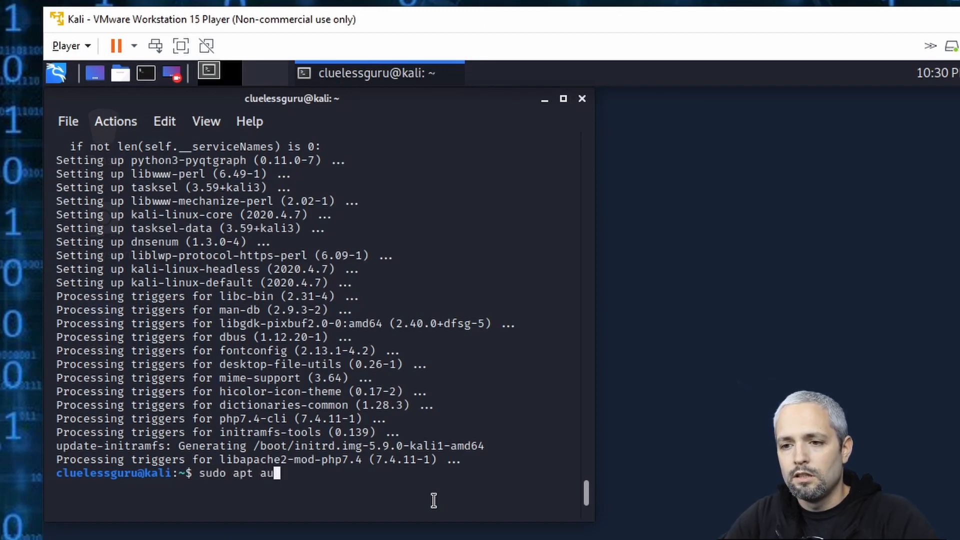
{"action": "type", "text": "toremove"}
{"action": "key", "text": "Return"}
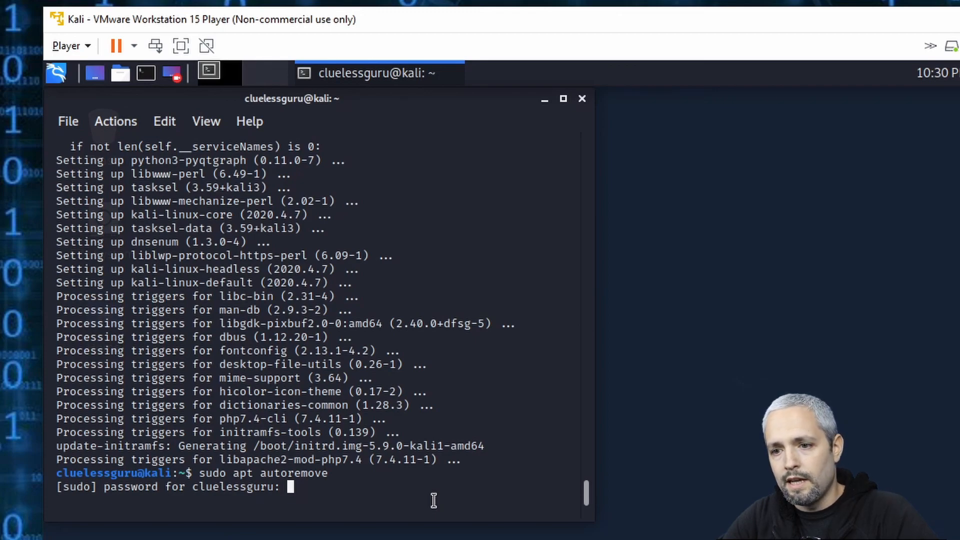
{"action": "key", "text": "Return"}
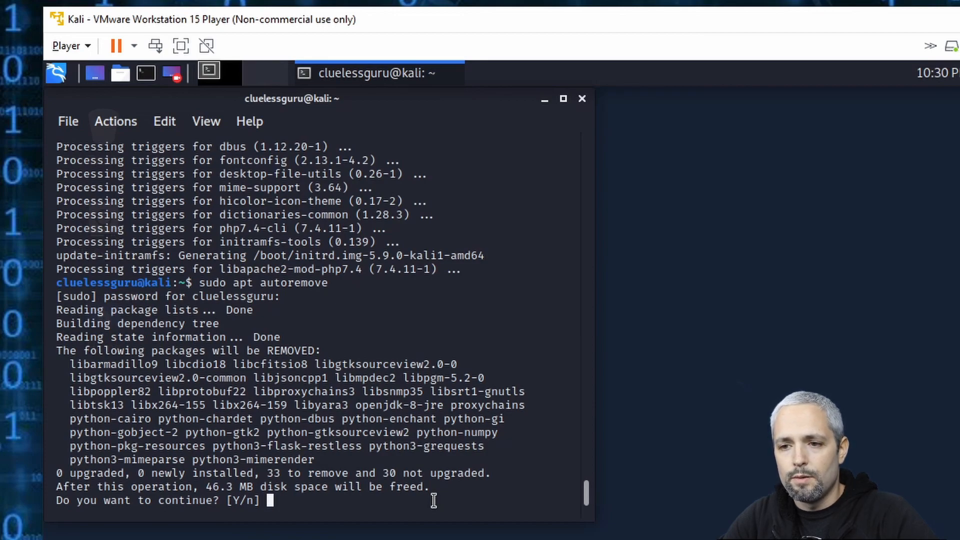
{"action": "key", "text": "Return"}
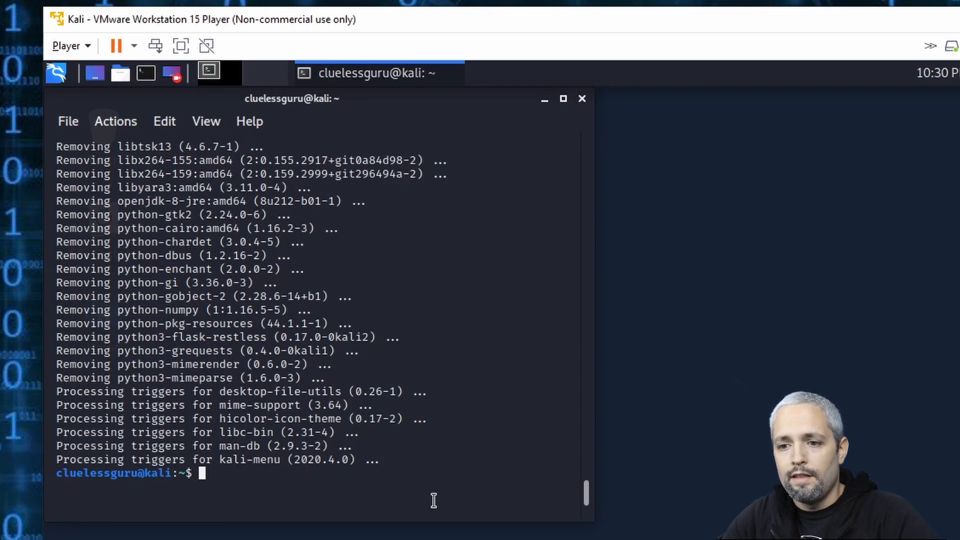
{"action": "type", "text": "sudo apt clean"}
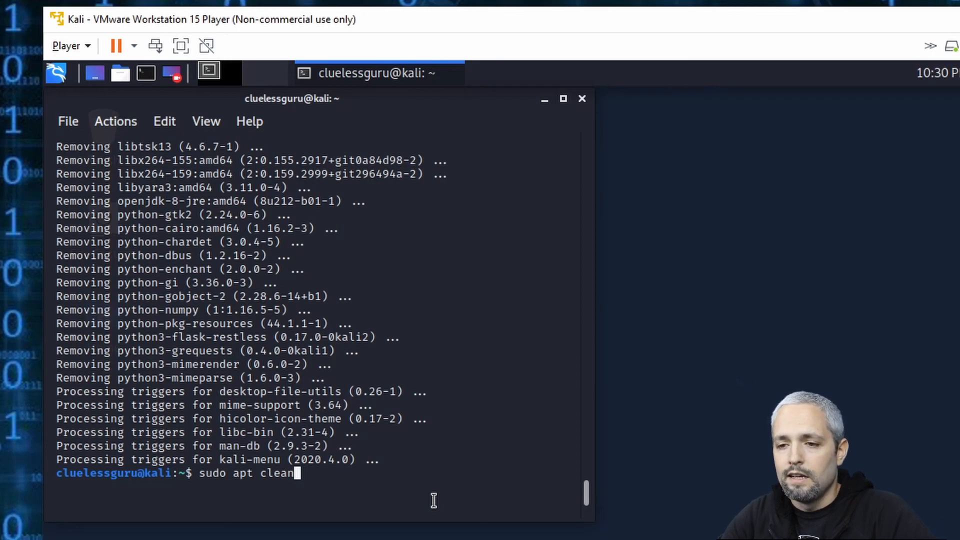
{"action": "key", "text": "Return"}
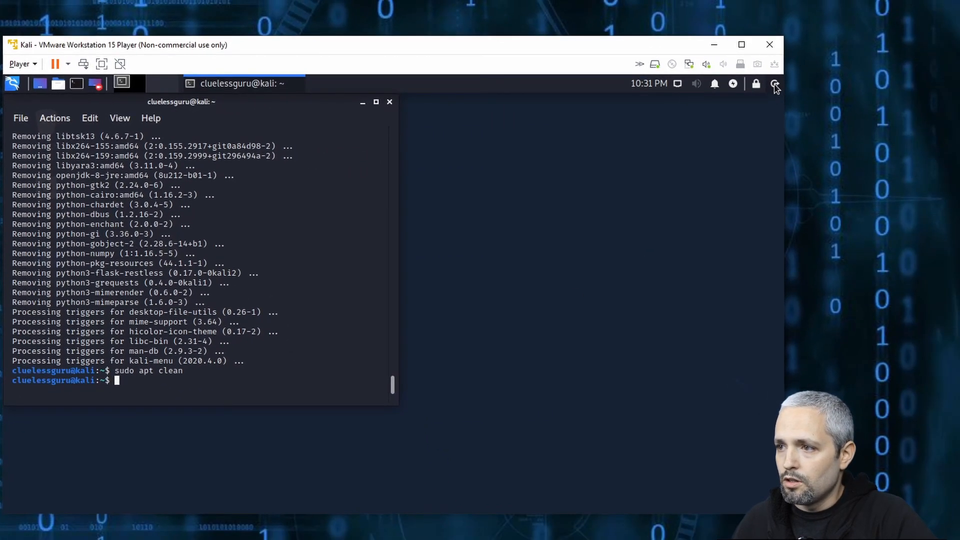
- Restart the Kali system and log back in with the account's username and password
{"action": "left_click", "coordinate": [775, 84]}
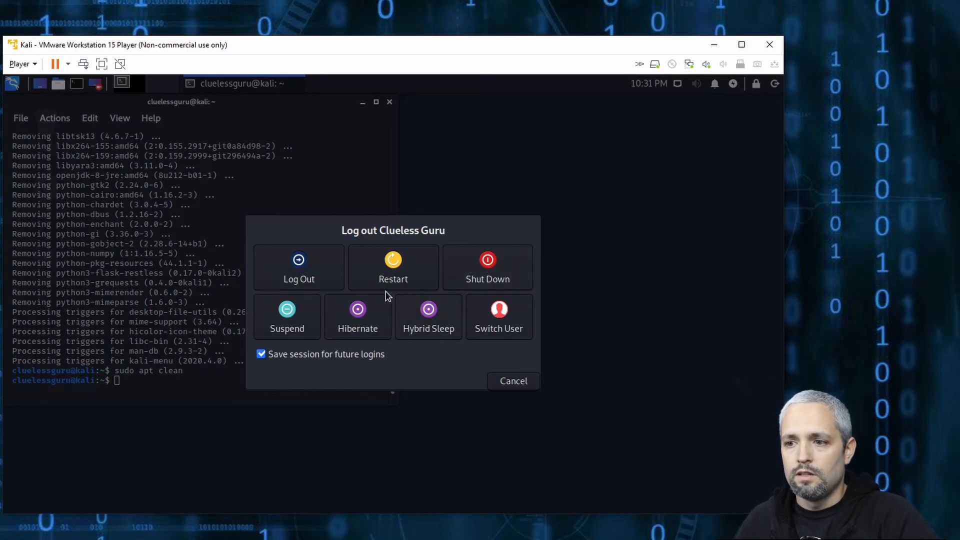
{"action": "left_click", "coordinate": [414, 267]}
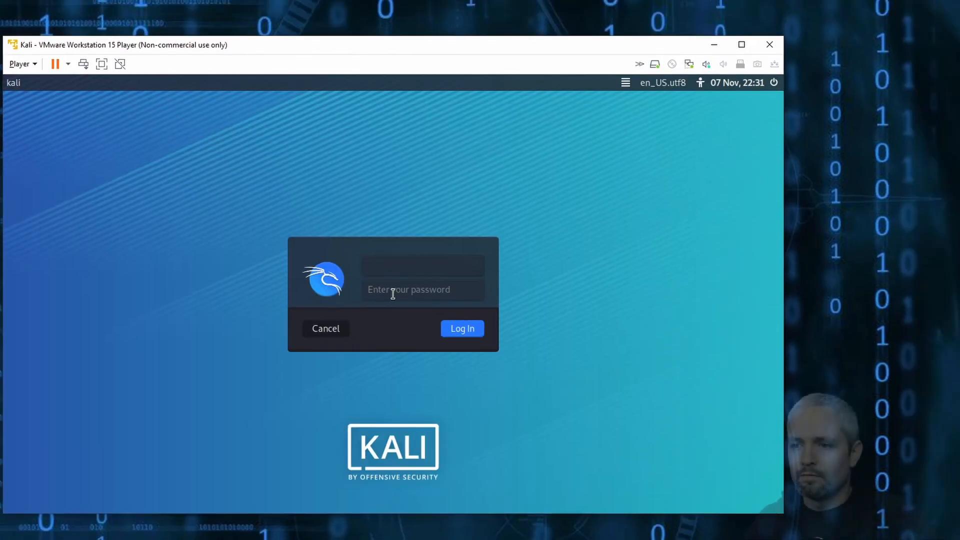
{"action": "type", "text": "clue"}
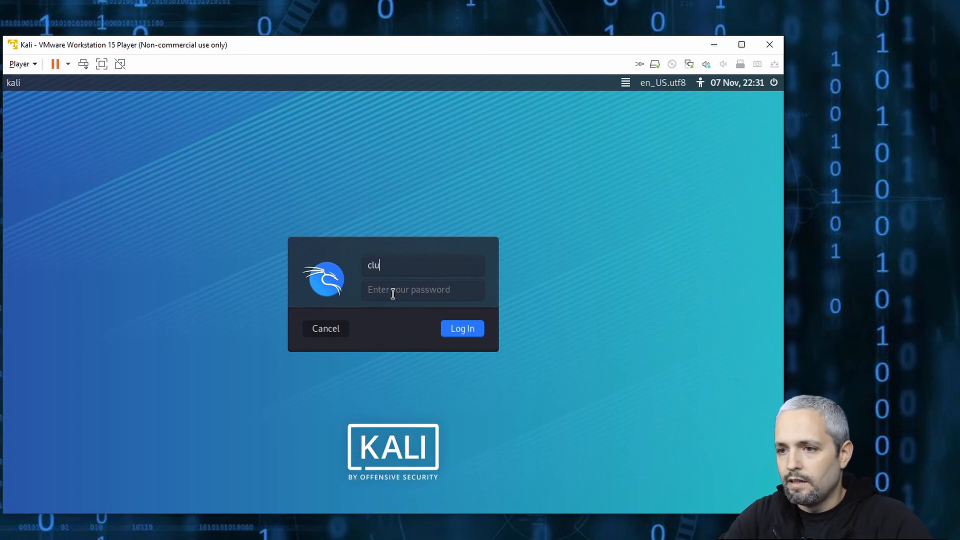
{"action": "type", "text": "lessguru"}
{"action": "key", "text": "Tab"}
{"action": "type", "text": "•••••••••••"}
{"action": "key", "text": "Return"}
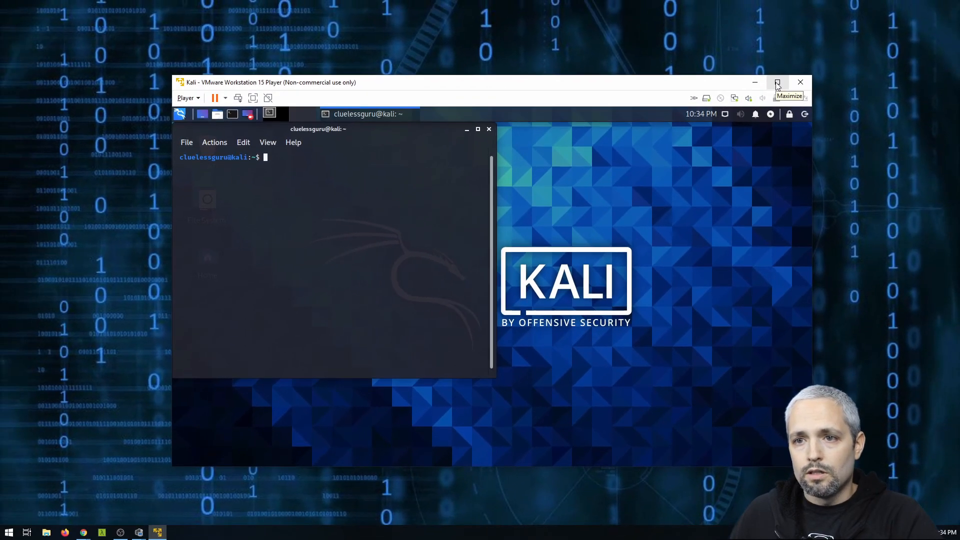
- Maximize the virtual machine, put it in full screen, and move the terminal window clear of the desktop icons
{"action": "left_click", "coordinate": [777, 83]}
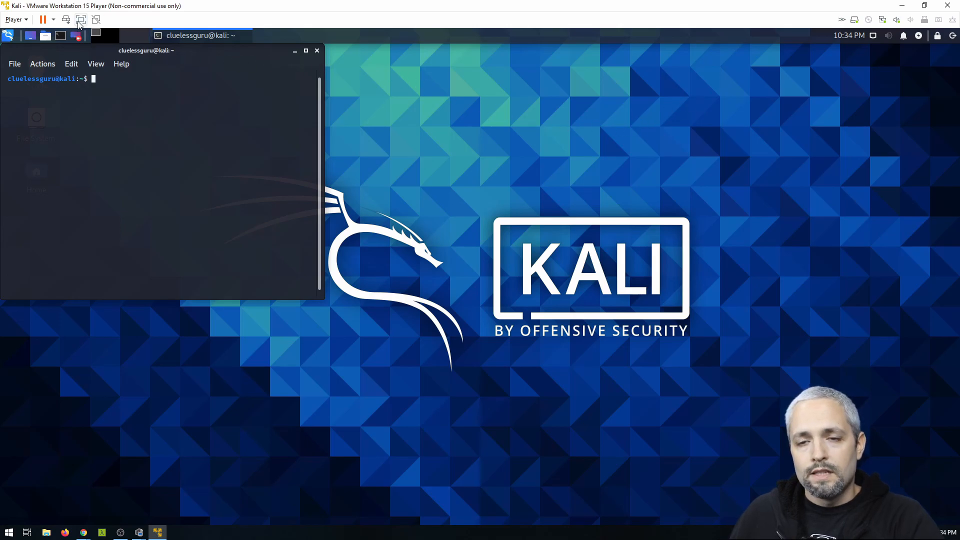
{"action": "left_click", "coordinate": [80, 21]}
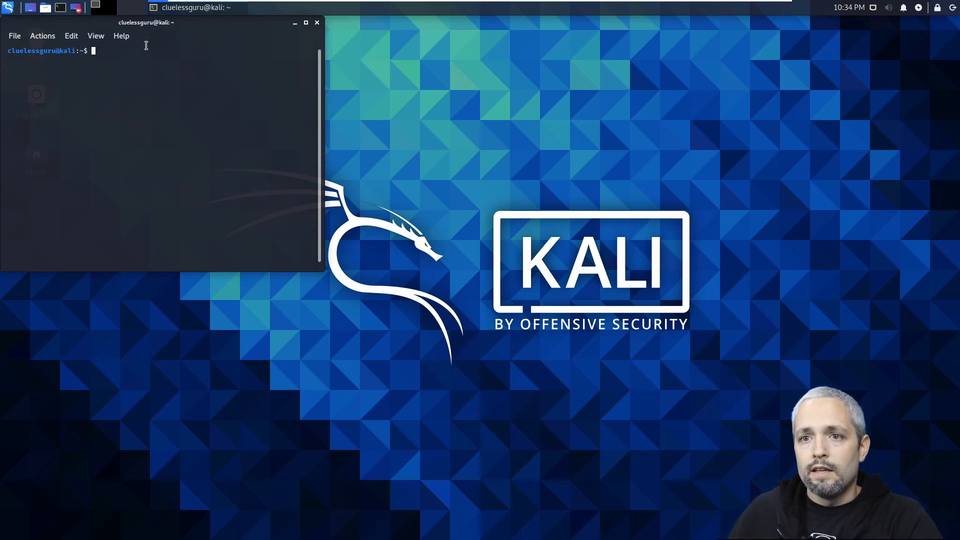
{"action": "left_click_drag", "start_coordinate": [170, 23], "coordinate": [292, 52]}
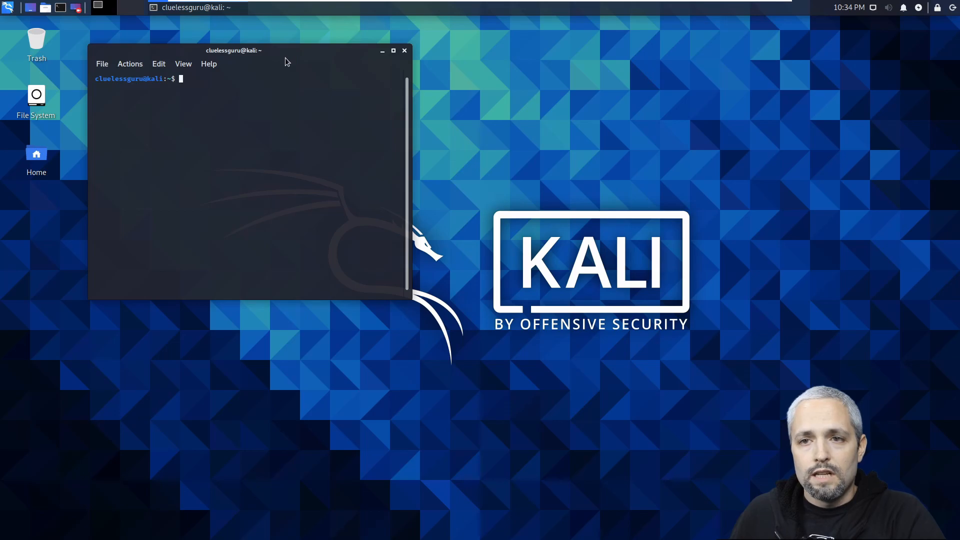
- Open the account's home folder in the file manager
{"action": "left_click", "coordinate": [42, 8]}
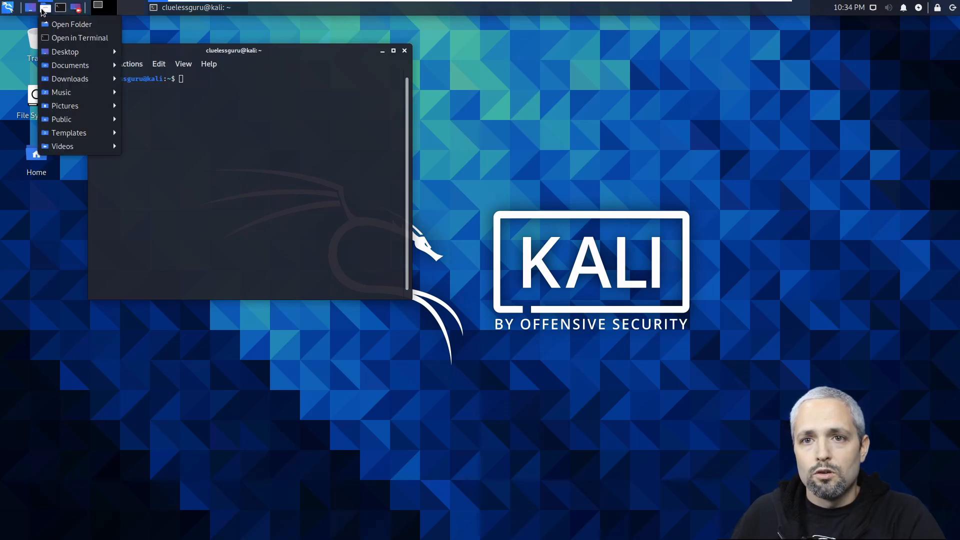
{"action": "left_click", "coordinate": [55, 22]}
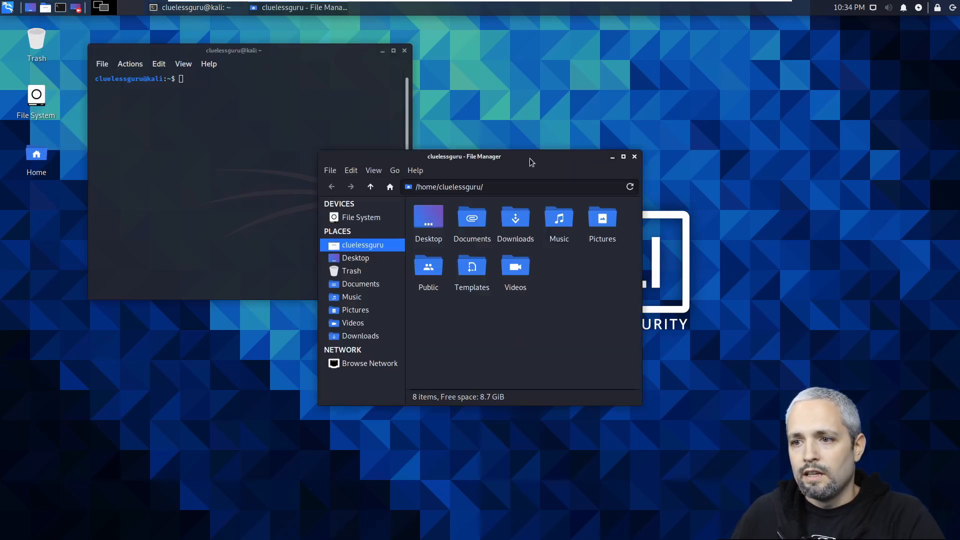